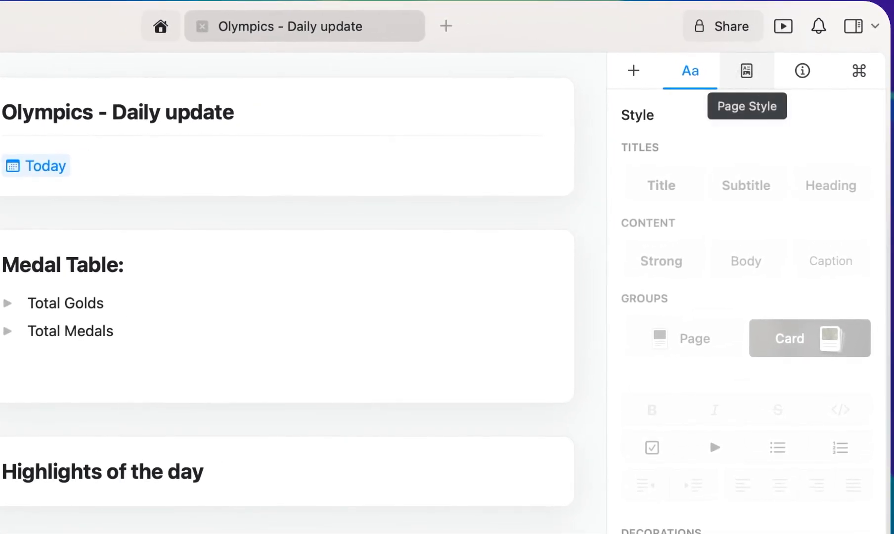
Add a cover image to the document page using the file Olympic cover.jpg from the Olympic folder.
{"action": "left_click", "coordinate": [750, 80]}
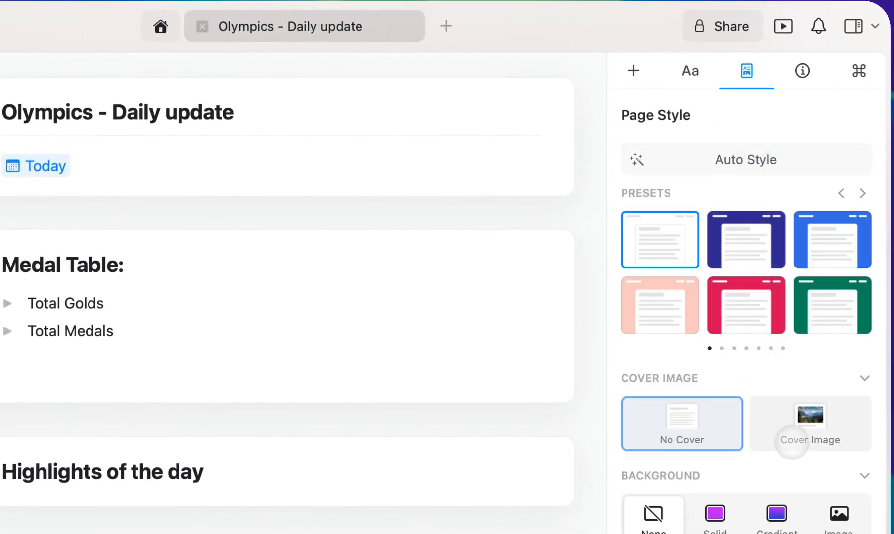
{"action": "left_click", "coordinate": [794, 430]}
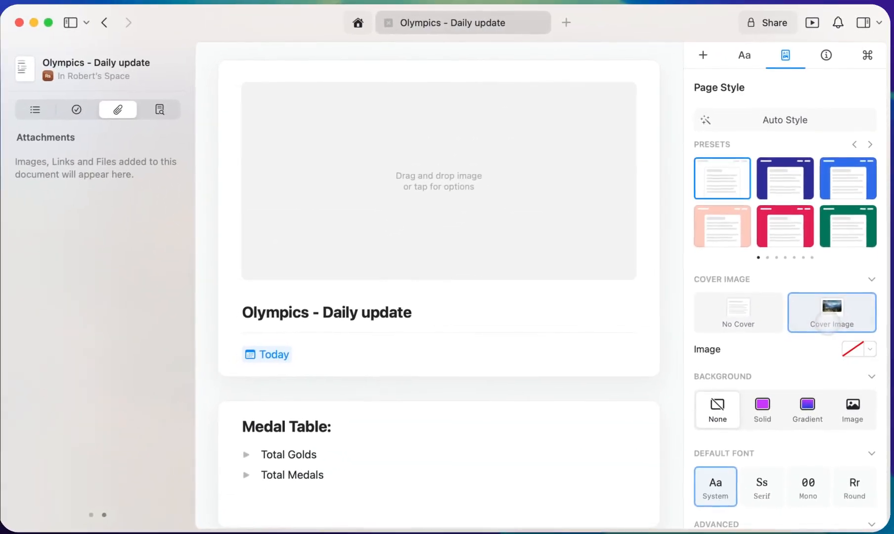
{"action": "left_click", "coordinate": [858, 365]}
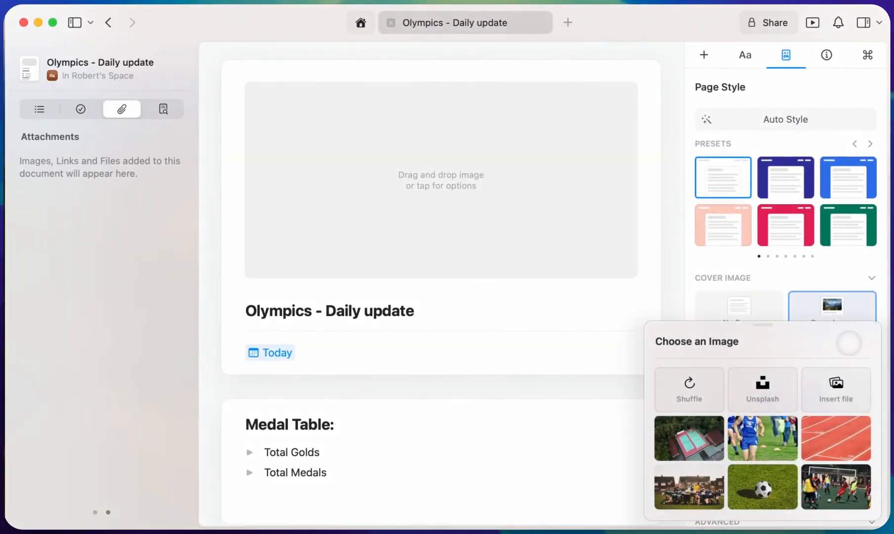
{"action": "left_click", "coordinate": [840, 381]}
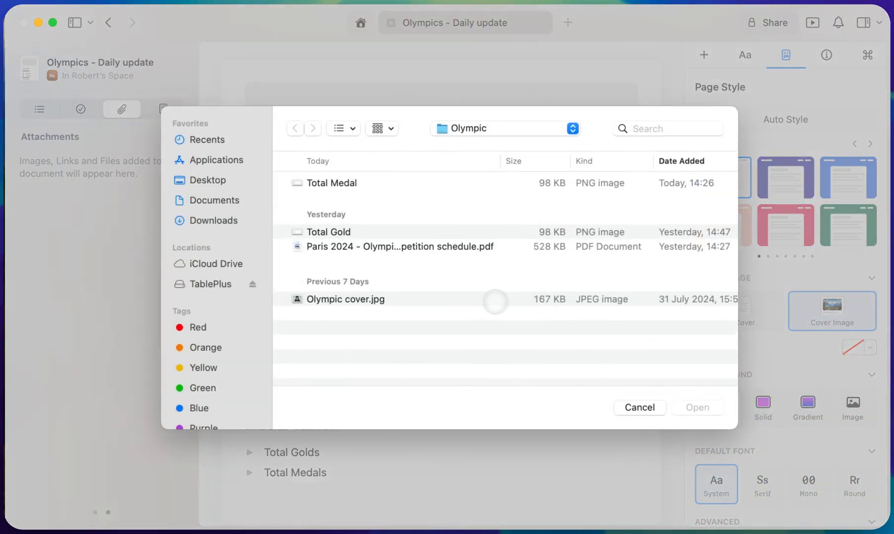
{"action": "double_click", "coordinate": [430, 302]}
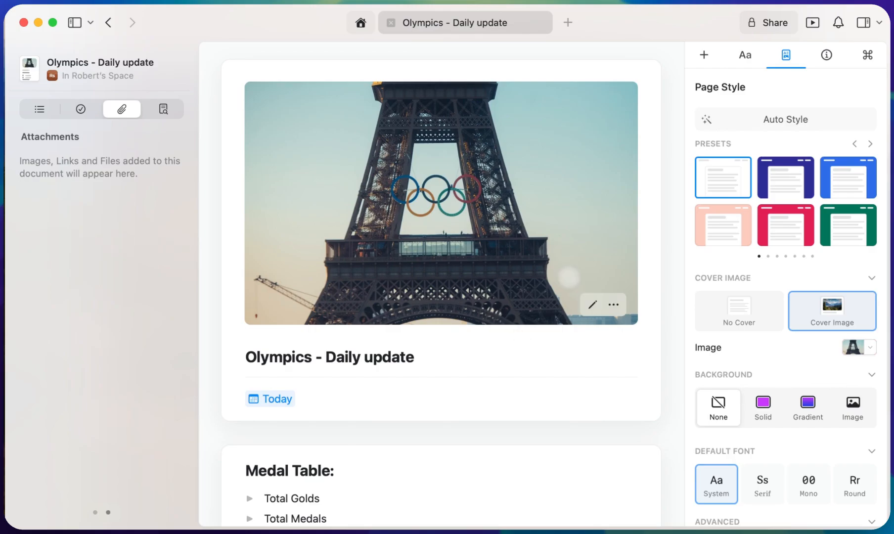
Crop the cover image in Freeform mode, trimming its edges to frame the Olympic rings more closely.
{"action": "left_click", "coordinate": [592, 304]}
{"action": "left_click", "coordinate": [451, 426]}
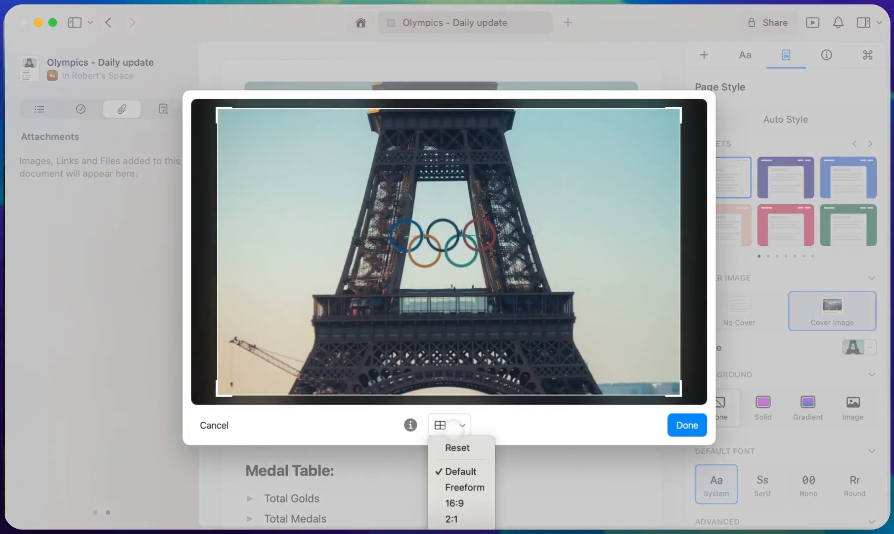
{"action": "left_click", "coordinate": [464, 488]}
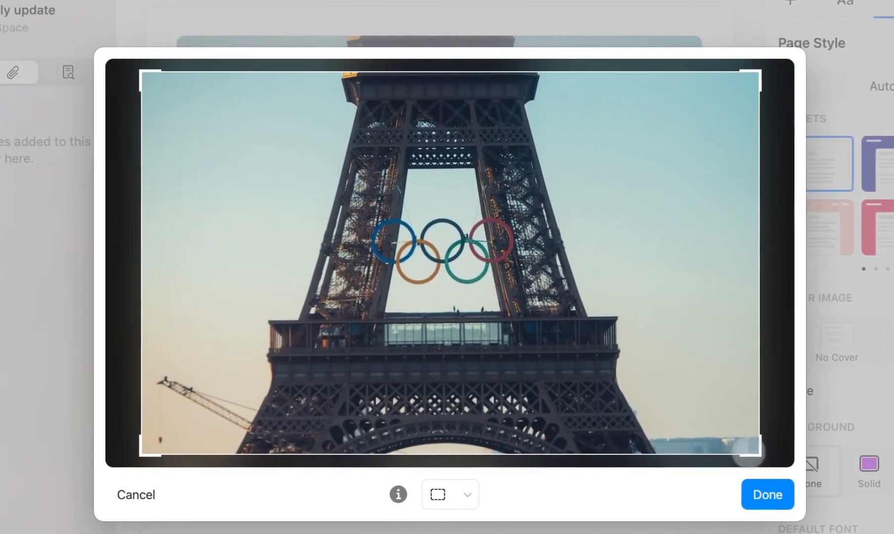
{"action": "left_click_drag", "start_coordinate": [761, 455], "coordinate": [705, 406]}
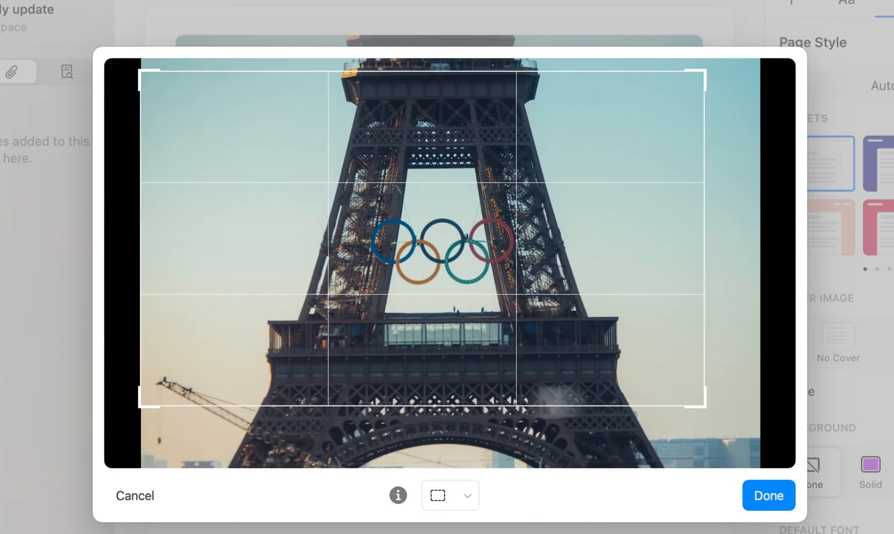
{"action": "left_click_drag", "start_coordinate": [130, 450], "coordinate": [195, 426]}
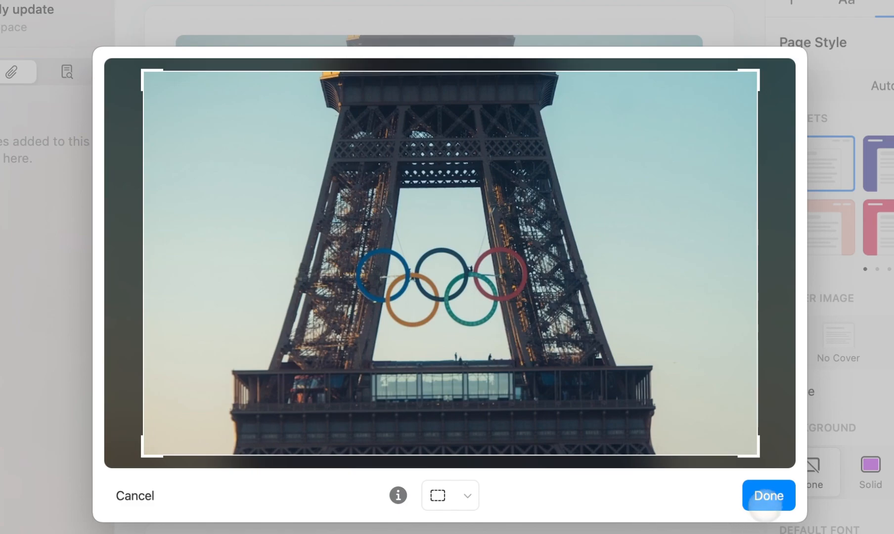
{"action": "left_click", "coordinate": [766, 500]}
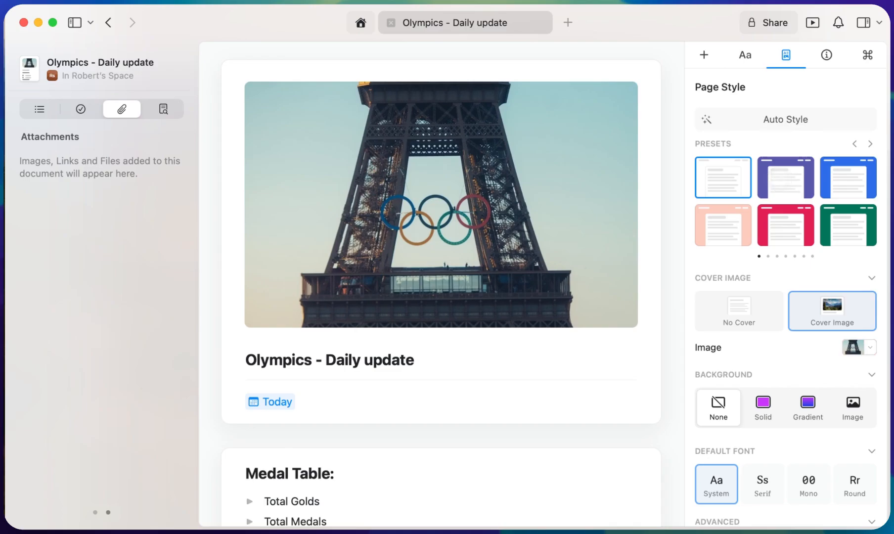
Apply the dark indigo page style preset and set its solid background color to navy blue 012E7B.
{"action": "left_click", "coordinate": [780, 178]}
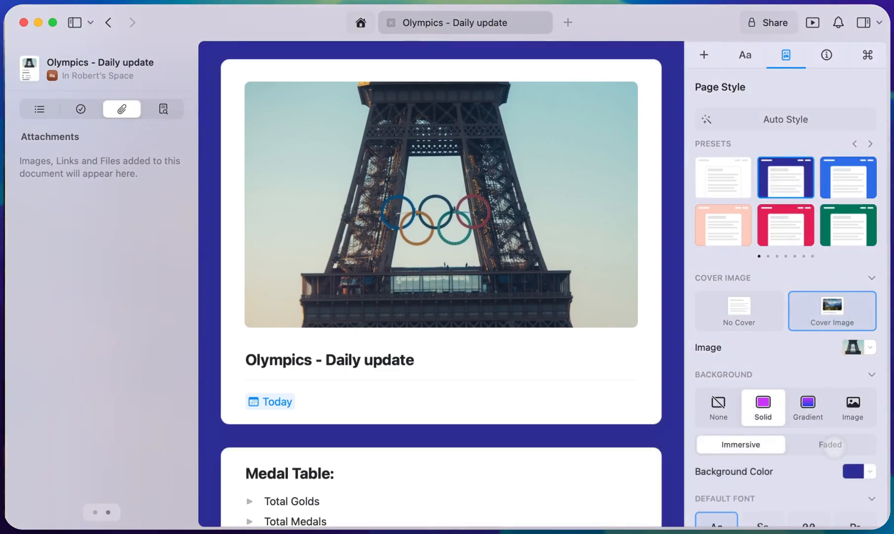
{"action": "left_click", "coordinate": [851, 469]}
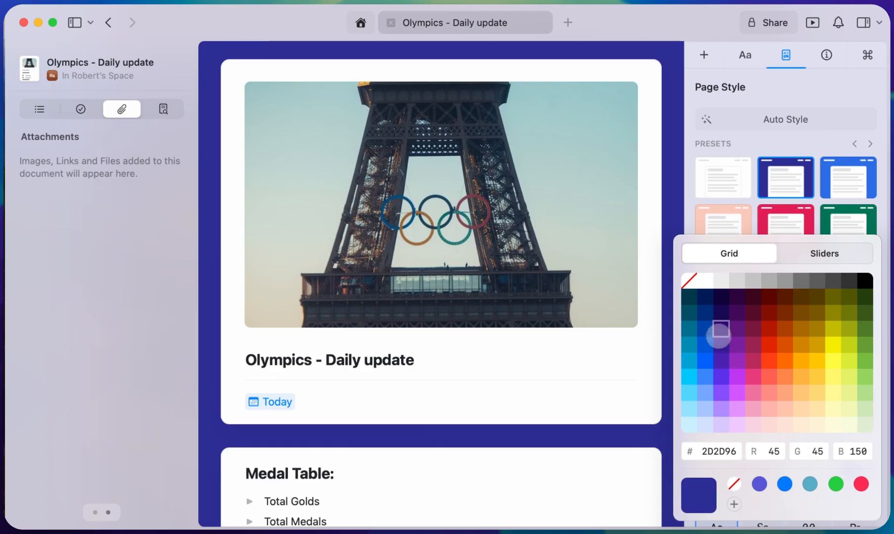
{"action": "left_click", "coordinate": [705, 313]}
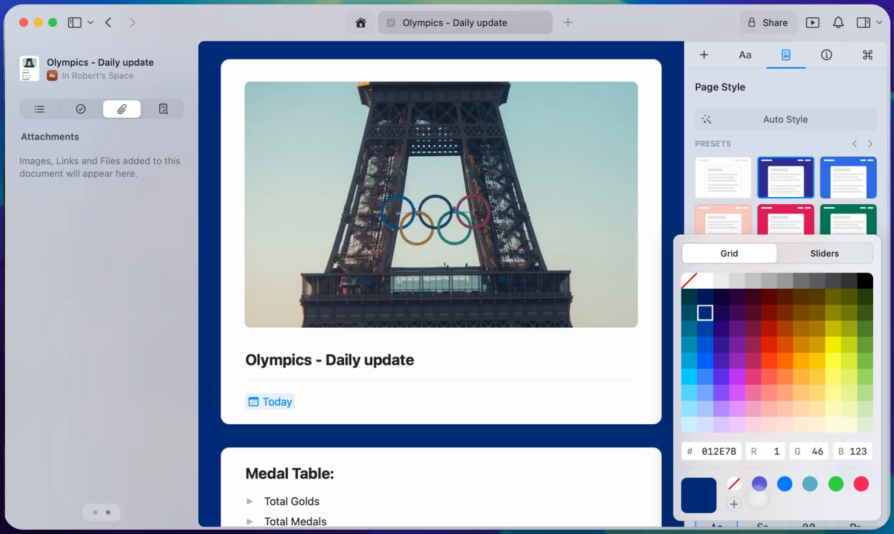
{"action": "left_click", "coordinate": [663, 445]}
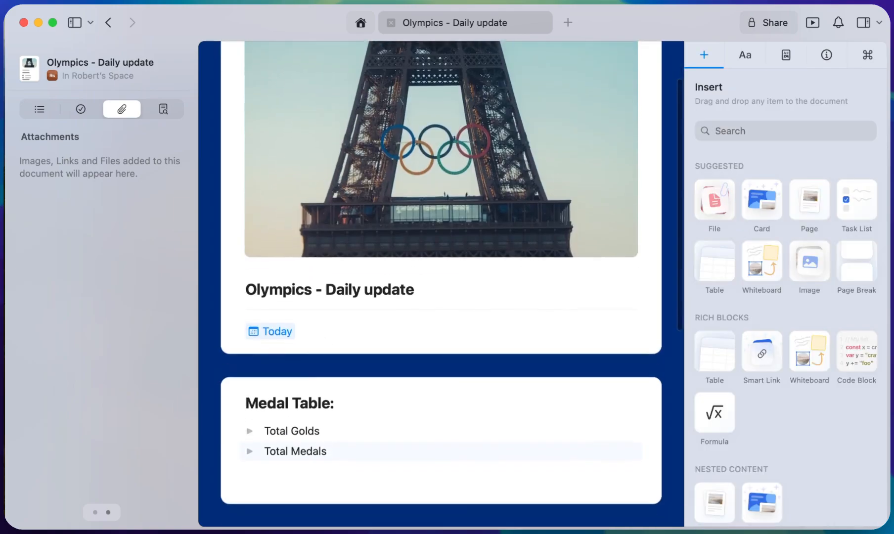
Insert the Total Medal and Total Gold image files into the Medal Table card below the toggles.
{"action": "scroll", "coordinate": [312, 415], "scroll_direction": "down", "scroll_amount": 3}
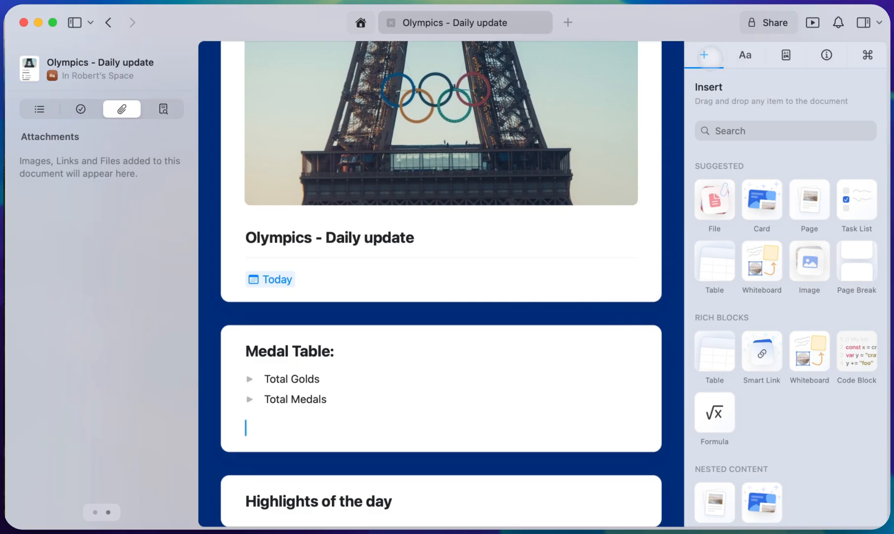
{"action": "left_click", "coordinate": [715, 201]}
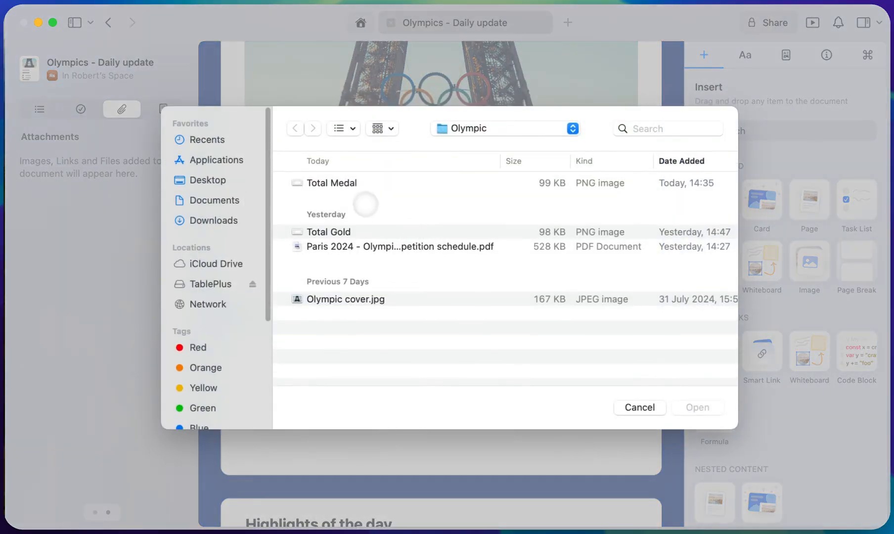
{"action": "left_click", "coordinate": [353, 183]}
{"action": "left_click", "coordinate": [692, 406]}
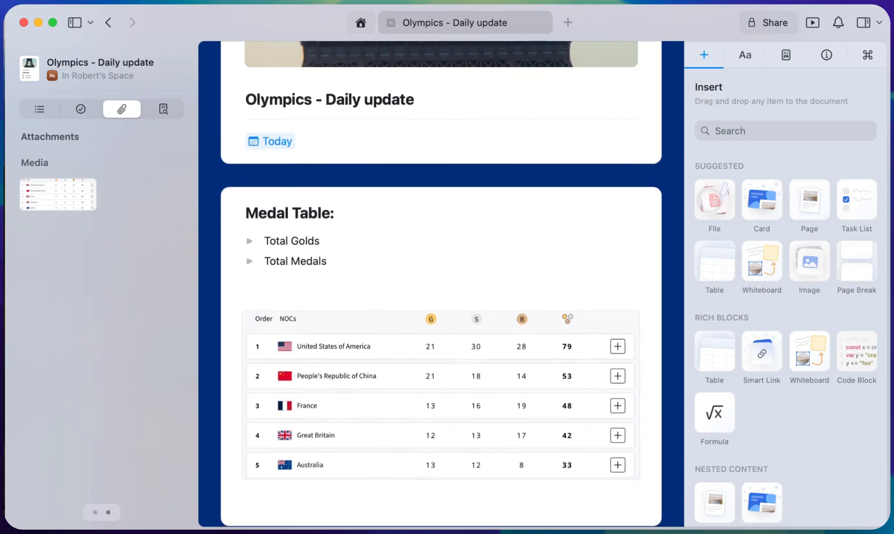
{"action": "left_click", "coordinate": [702, 203]}
{"action": "left_click", "coordinate": [347, 232]}
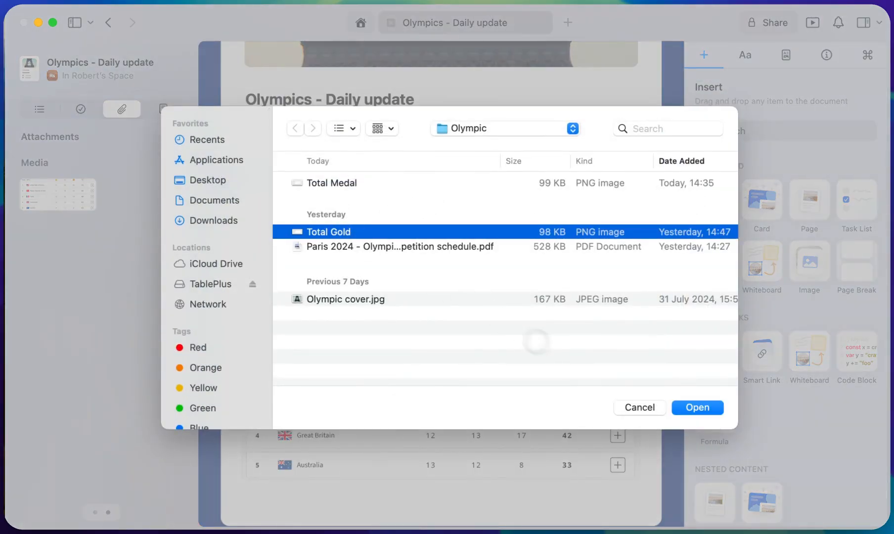
{"action": "left_click", "coordinate": [695, 407]}
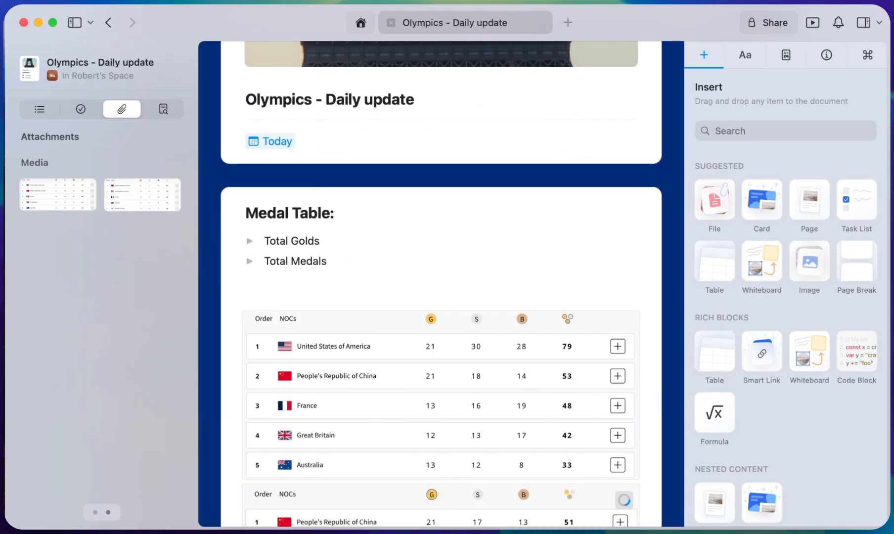
Expand the Total Golds toggle and move the gold ranking image inside it.
{"action": "scroll", "coordinate": [441, 346], "scroll_direction": "up", "scroll_amount": 1}
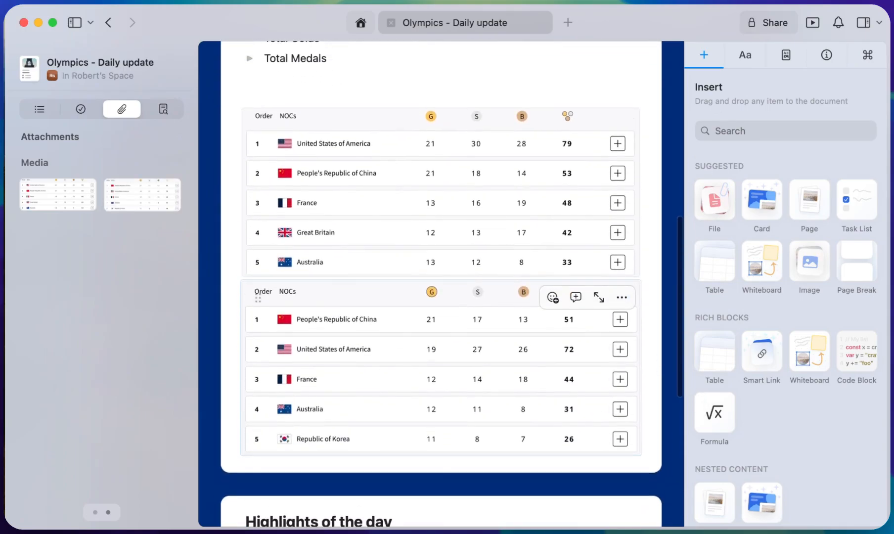
{"action": "scroll", "coordinate": [250, 124], "scroll_direction": "up", "scroll_amount": 3}
{"action": "left_click", "coordinate": [249, 88]}
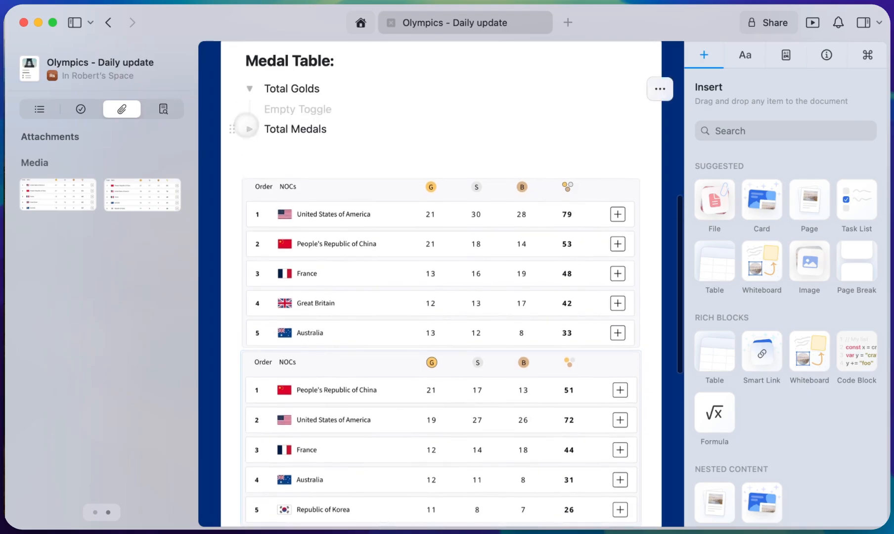
{"action": "scroll", "coordinate": [245, 129], "scroll_direction": "down", "scroll_amount": 1}
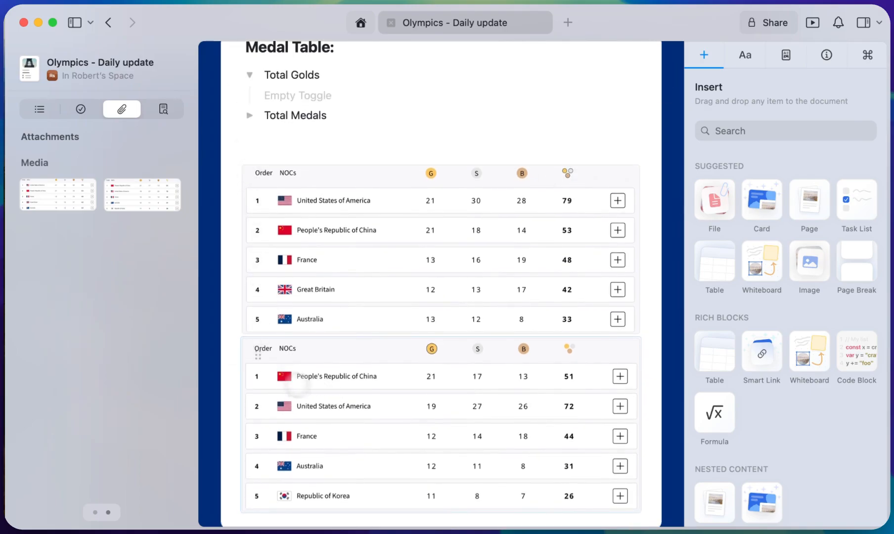
{"action": "left_click_drag", "start_coordinate": [364, 428], "coordinate": [289, 97]}
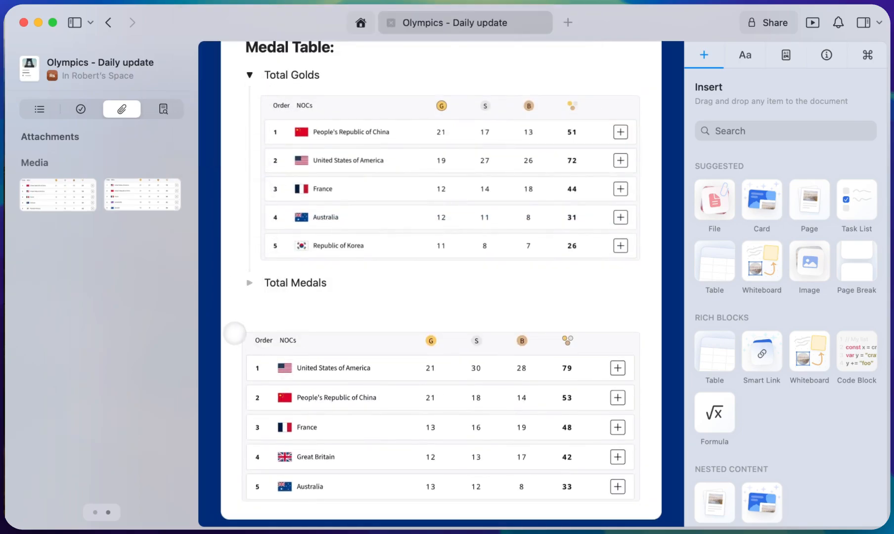
Expand the Total Medals toggle and move the remaining medal ranking image inside it.
{"action": "left_click_drag", "start_coordinate": [240, 328], "coordinate": [405, 417]}
{"action": "left_click", "coordinate": [250, 281]}
{"action": "scroll", "coordinate": [246, 319], "scroll_direction": "down", "scroll_amount": 1}
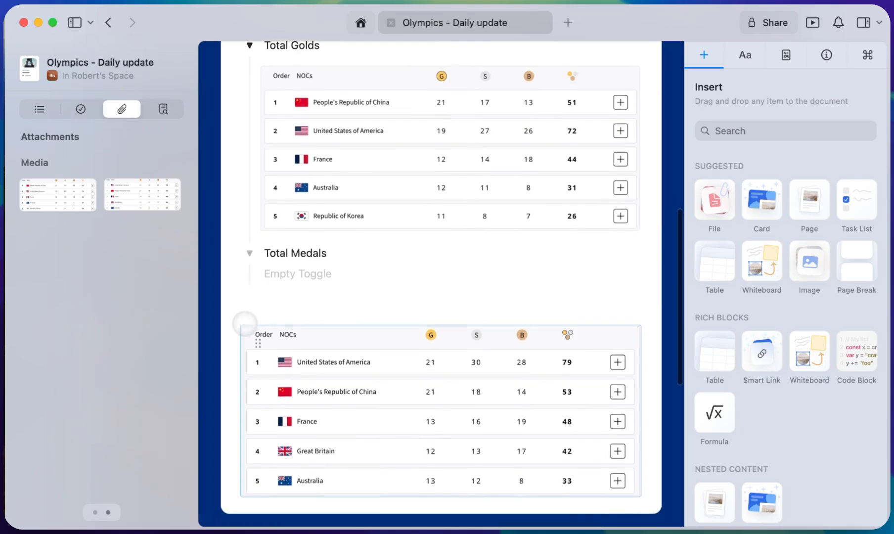
{"action": "left_click_drag", "start_coordinate": [234, 298], "coordinate": [296, 265]}
Collapse both the Total Golds and Total Medals toggles in the Medal Table card.
{"action": "scroll", "coordinate": [256, 262], "scroll_direction": "up", "scroll_amount": 3}
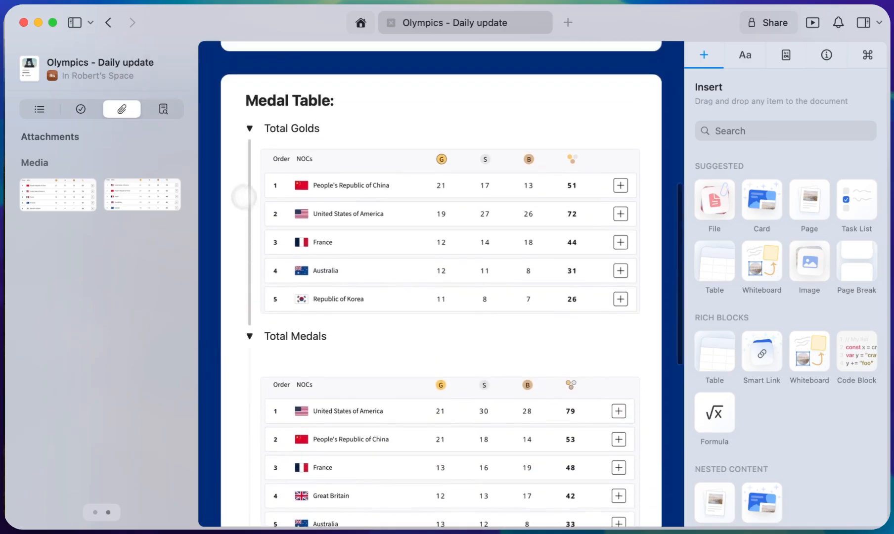
{"action": "scroll", "coordinate": [243, 194], "scroll_direction": "up", "scroll_amount": 7}
{"action": "scroll", "coordinate": [240, 199], "scroll_direction": "down", "scroll_amount": 4}
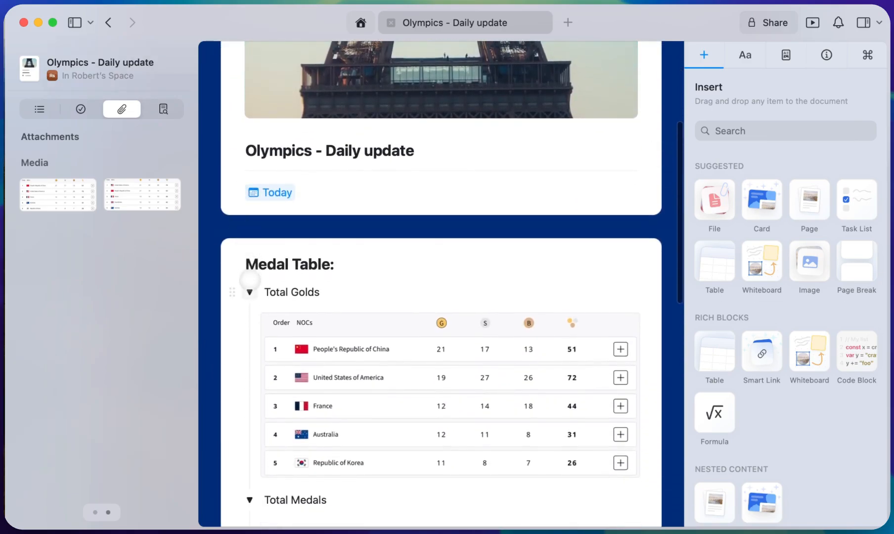
{"action": "left_click", "coordinate": [250, 292]}
{"action": "scroll", "coordinate": [249, 287], "scroll_direction": "down", "scroll_amount": 1}
{"action": "left_click", "coordinate": [249, 292]}
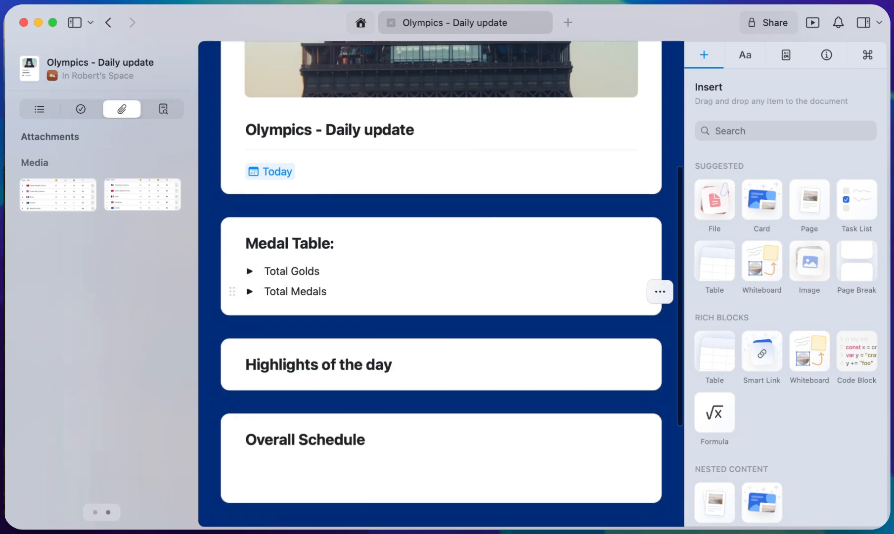
Format the Total Golds and Total Medals toggle lines with the Subtitle style.
{"action": "scroll", "coordinate": [293, 207], "scroll_direction": "down", "scroll_amount": 3}
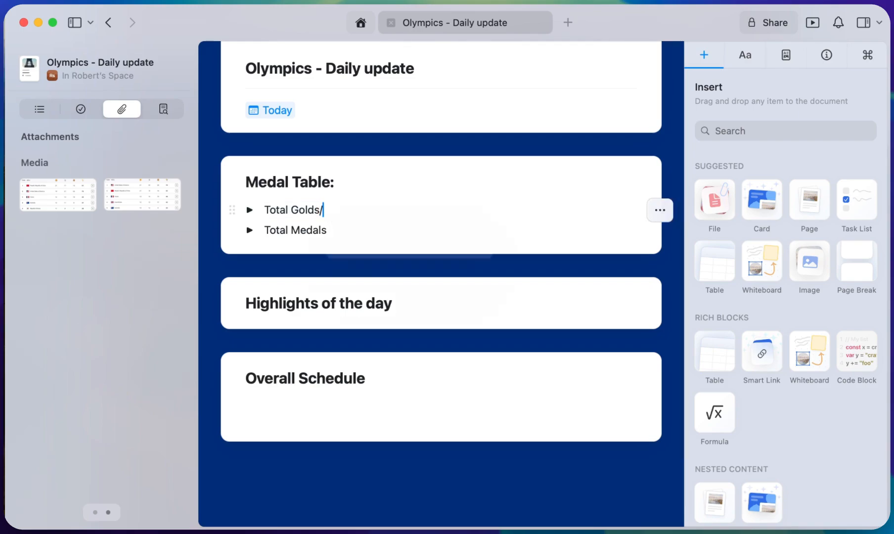
{"action": "type", "text": "/sub"}
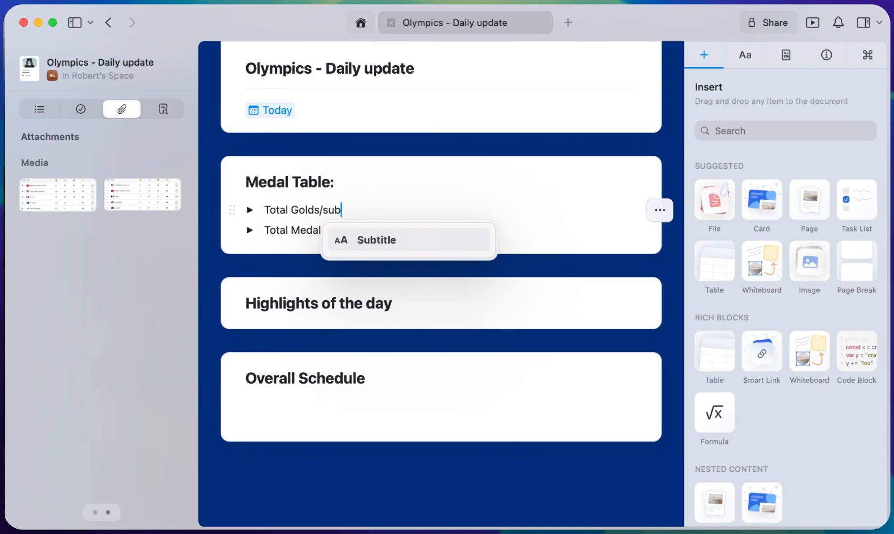
{"action": "key", "text": "Return"}
{"action": "left_click", "coordinate": [327, 248]}
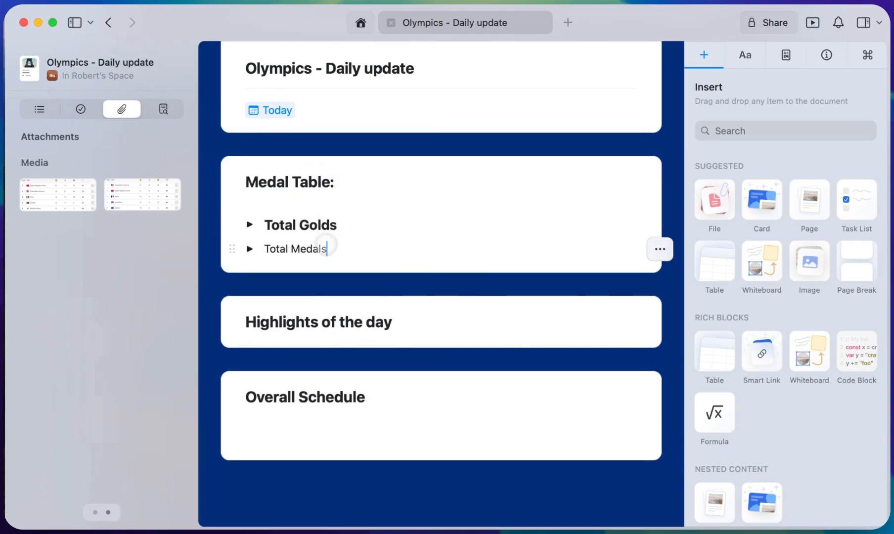
{"action": "type", "text": "/sub"}
{"action": "key", "text": "Return"}
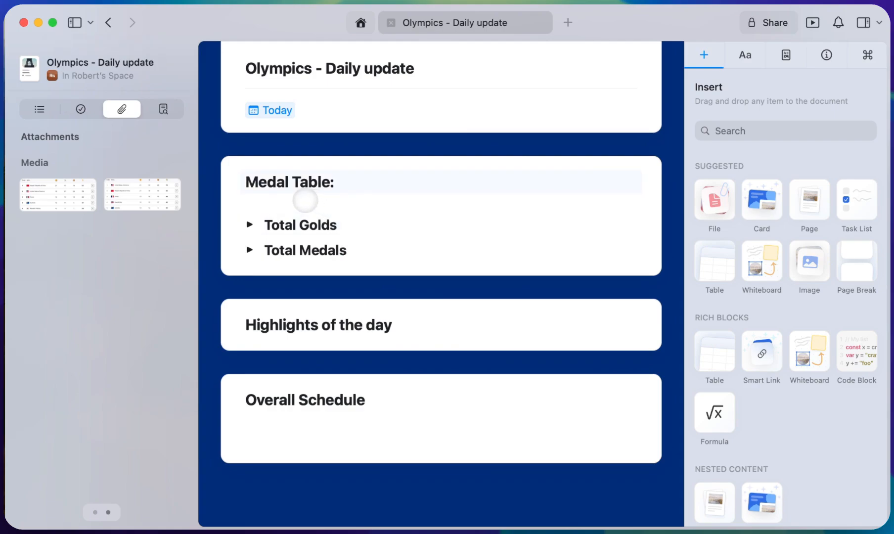
Expand the Total Golds and Total Medals toggles to check their images, and collapse Total Medals again.
{"action": "scroll", "coordinate": [305, 200], "scroll_direction": "up", "scroll_amount": 1}
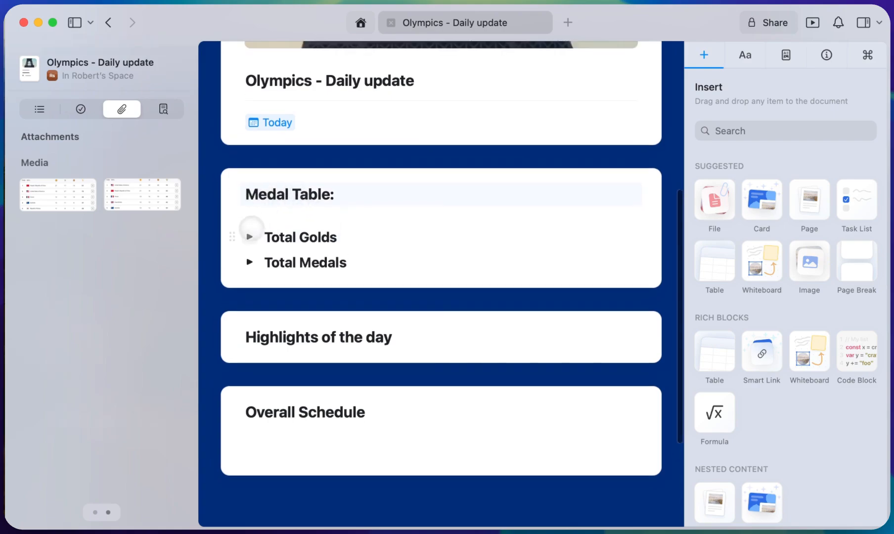
{"action": "left_click", "coordinate": [250, 237]}
{"action": "scroll", "coordinate": [250, 297], "scroll_direction": "down", "scroll_amount": 2}
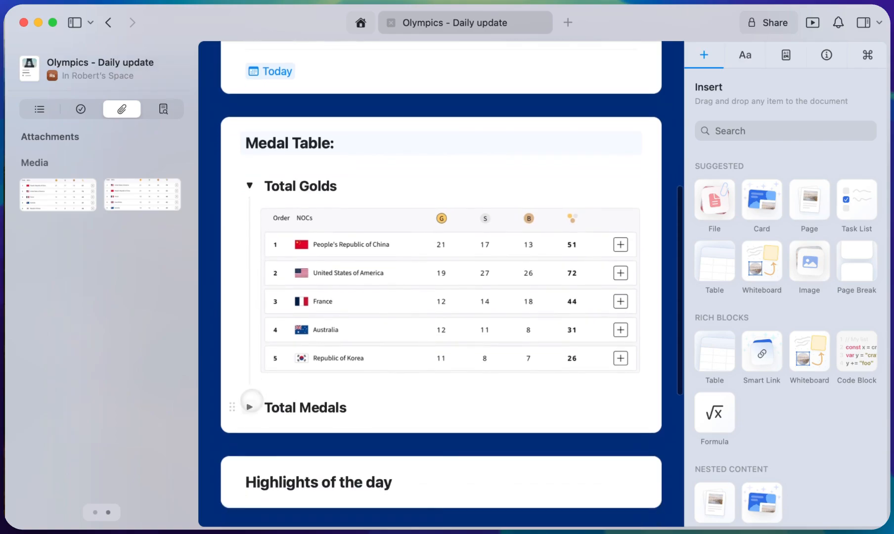
{"action": "left_click", "coordinate": [250, 406]}
{"action": "scroll", "coordinate": [248, 403], "scroll_direction": "down", "scroll_amount": 5}
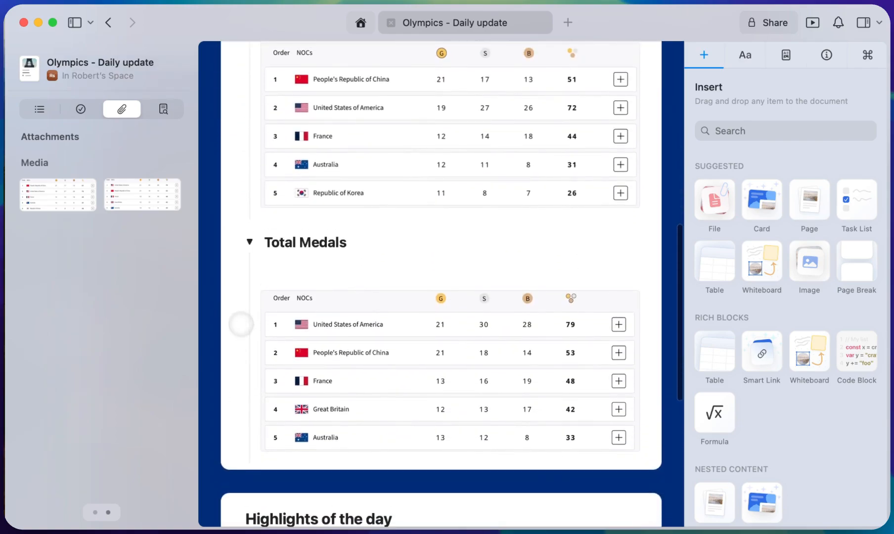
{"action": "scroll", "coordinate": [242, 324], "scroll_direction": "up", "scroll_amount": 2}
{"action": "left_click", "coordinate": [249, 304]}
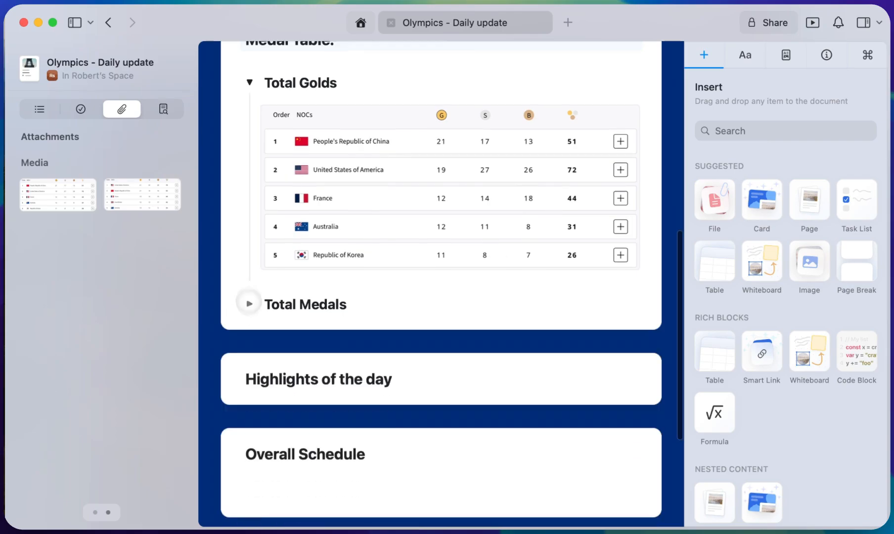
Collapse the Total Golds toggle and paste the copied "Irish Olympic Glory!" YouTube video link under the Highlights of the day heading.
{"action": "left_click", "coordinate": [249, 82]}
{"action": "left_click", "coordinate": [287, 273]}
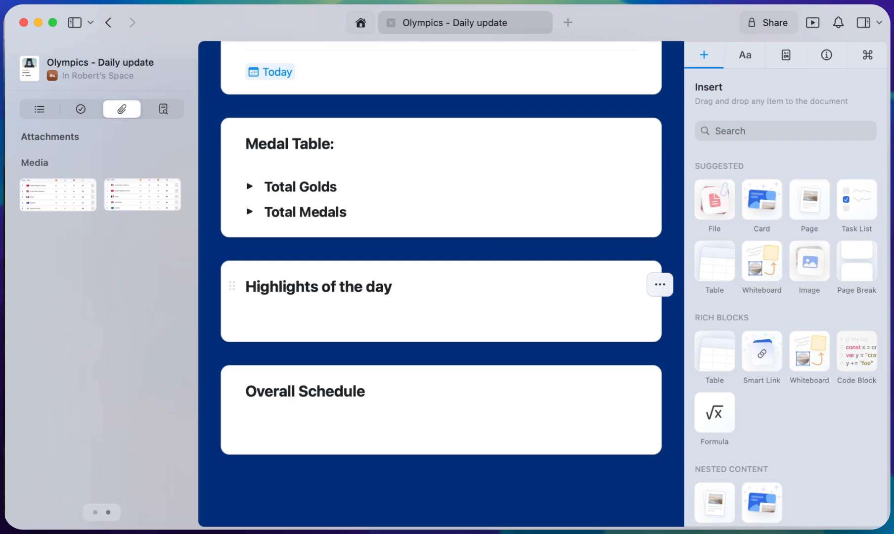
{"action": "left_click", "coordinate": [273, 320]}
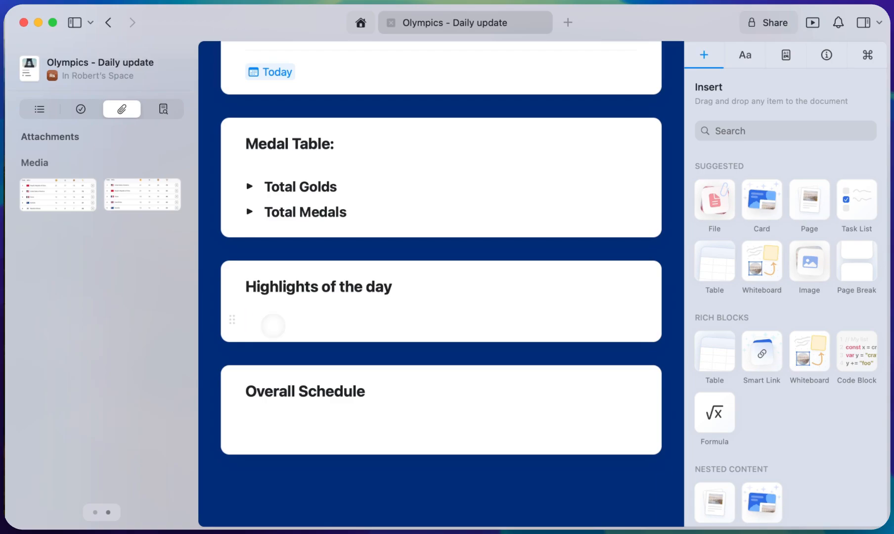
{"action": "key", "text": "super+v"}
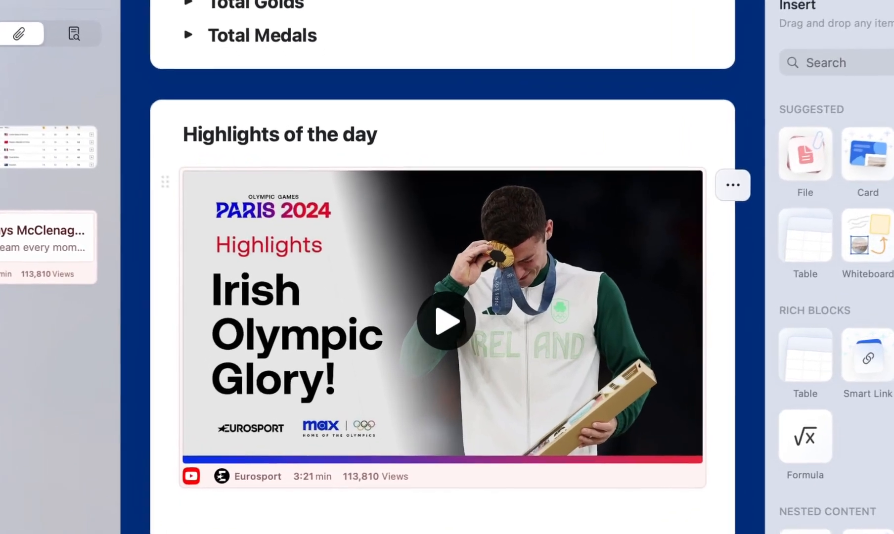
Play the embedded "Irish Olympic Glory!" video for a few seconds and pause it.
{"action": "left_click", "coordinate": [446, 321]}
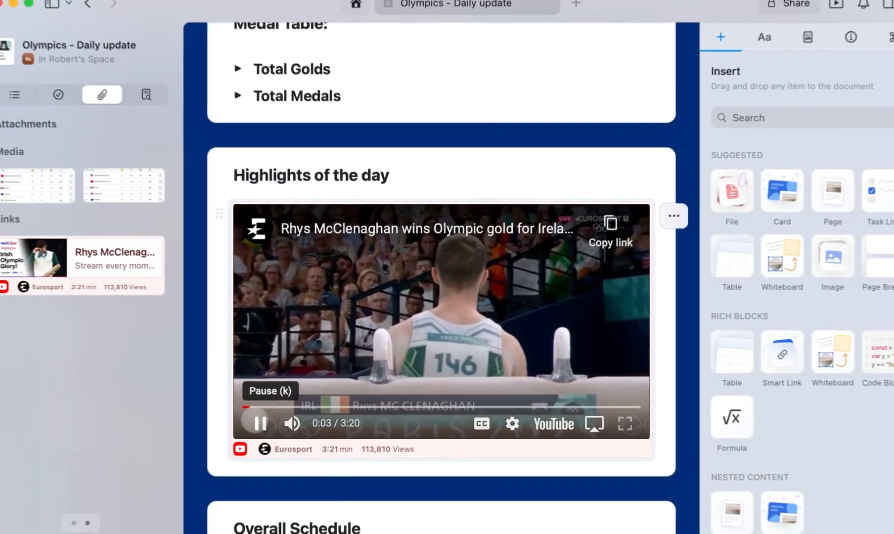
{"action": "left_click", "coordinate": [213, 446]}
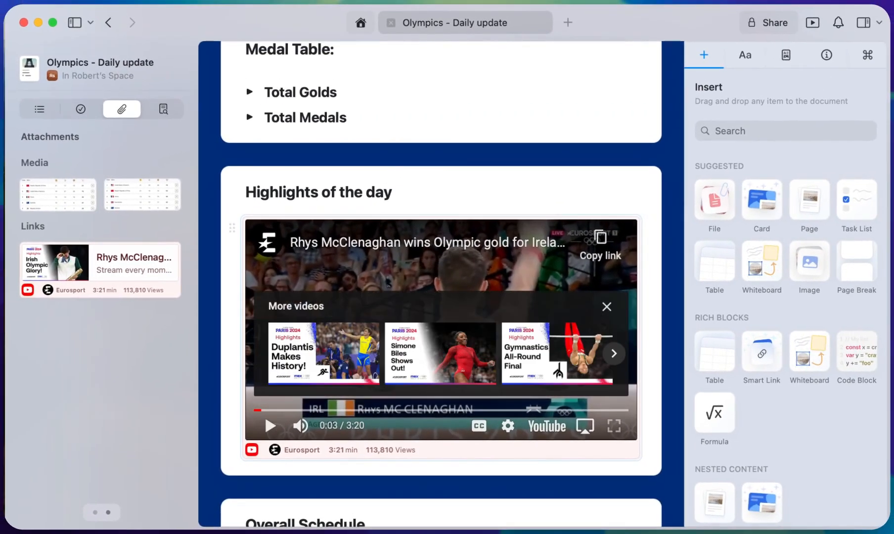
Try the Small and Regular display styles on the "Irish Olympic Glory!" video link and settle on Card.
{"action": "mouse_move", "coordinate": [662, 229]}
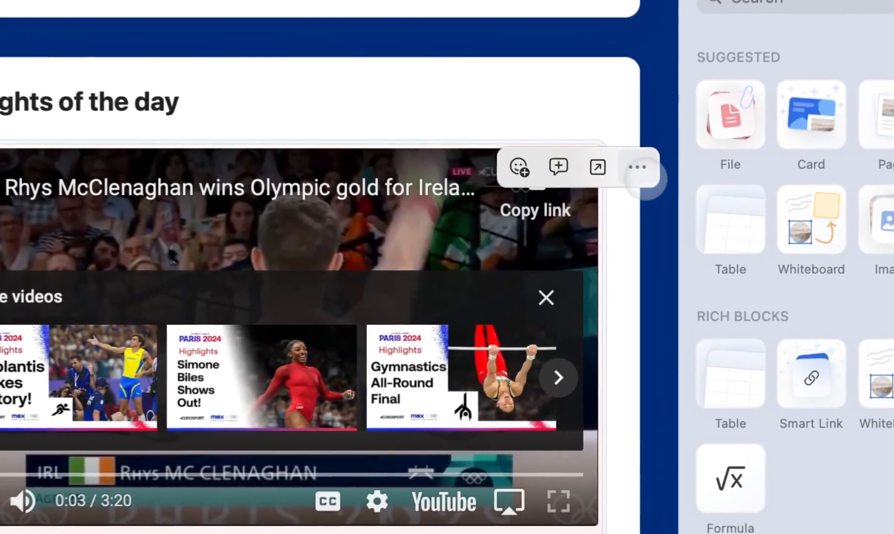
{"action": "left_click", "coordinate": [637, 167]}
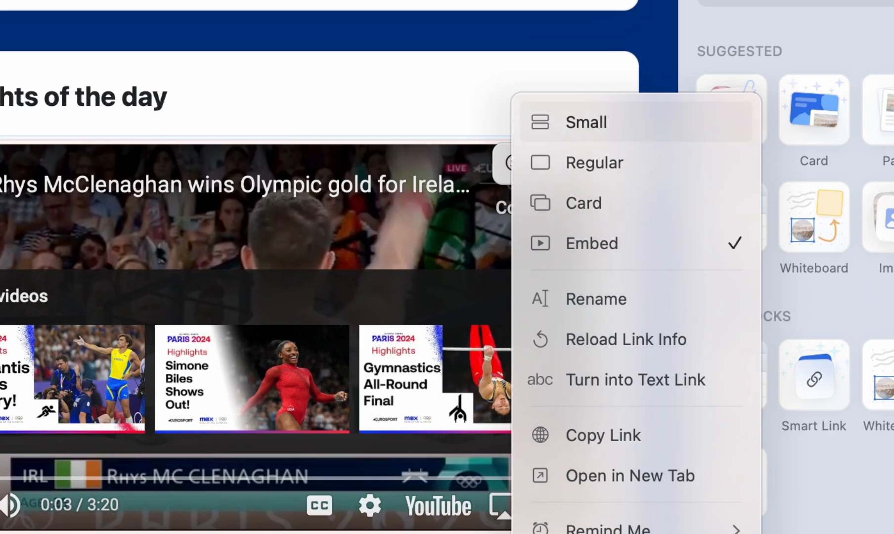
{"action": "left_click", "coordinate": [586, 122]}
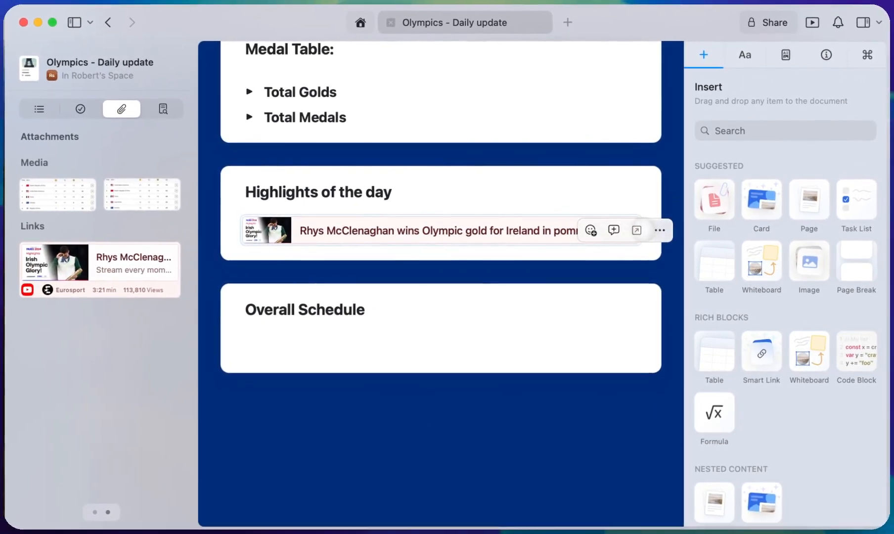
{"action": "left_click", "coordinate": [660, 230]}
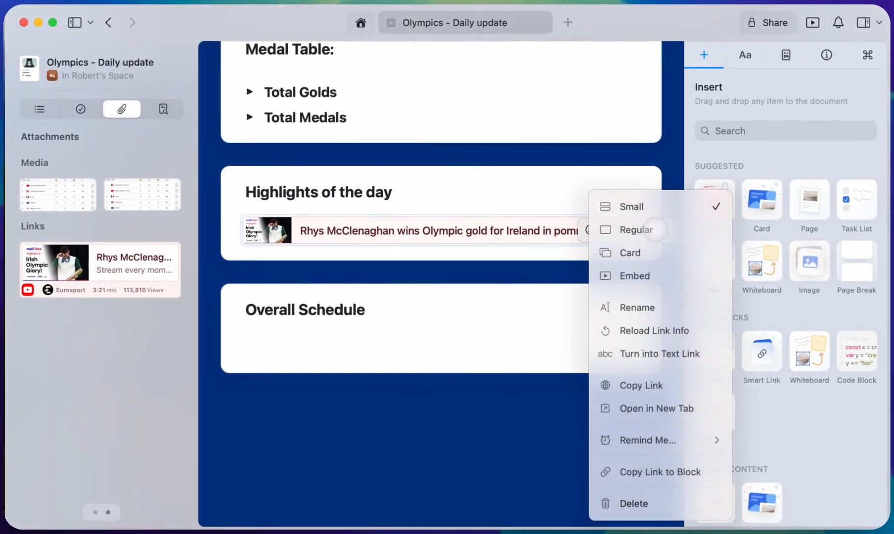
{"action": "left_click", "coordinate": [658, 230]}
{"action": "left_click", "coordinate": [660, 230]}
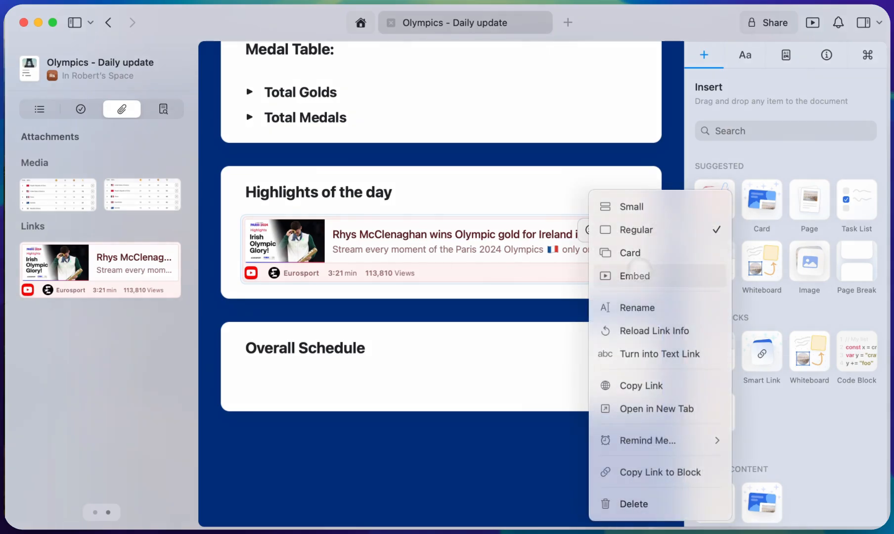
{"action": "left_click", "coordinate": [642, 254]}
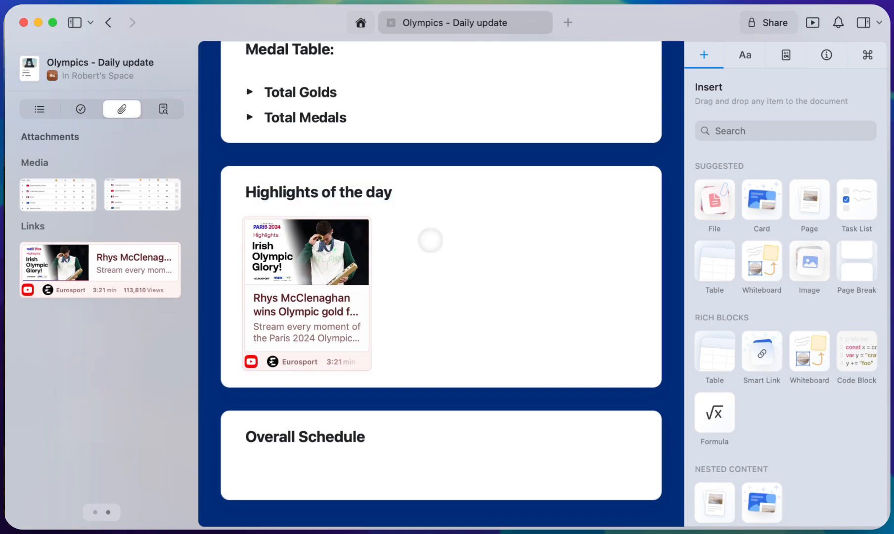
Paste the copied Men's 100m Final video link after the first highlight and display it as a Card.
{"action": "key", "text": "super+v"}
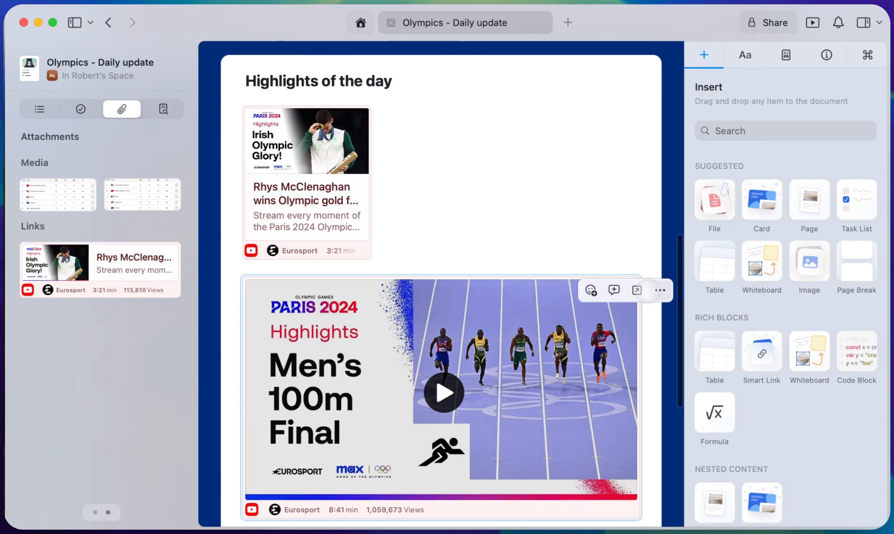
{"action": "left_click", "coordinate": [660, 290]}
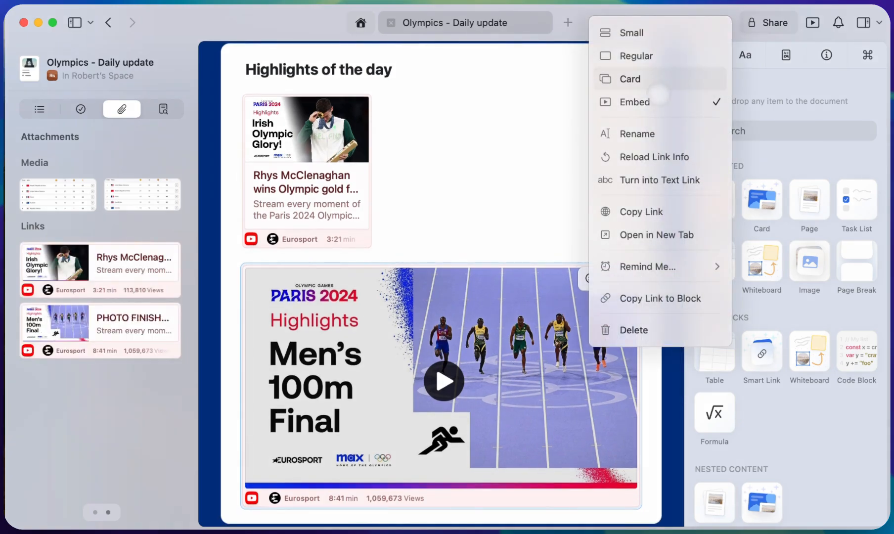
{"action": "left_click", "coordinate": [660, 79]}
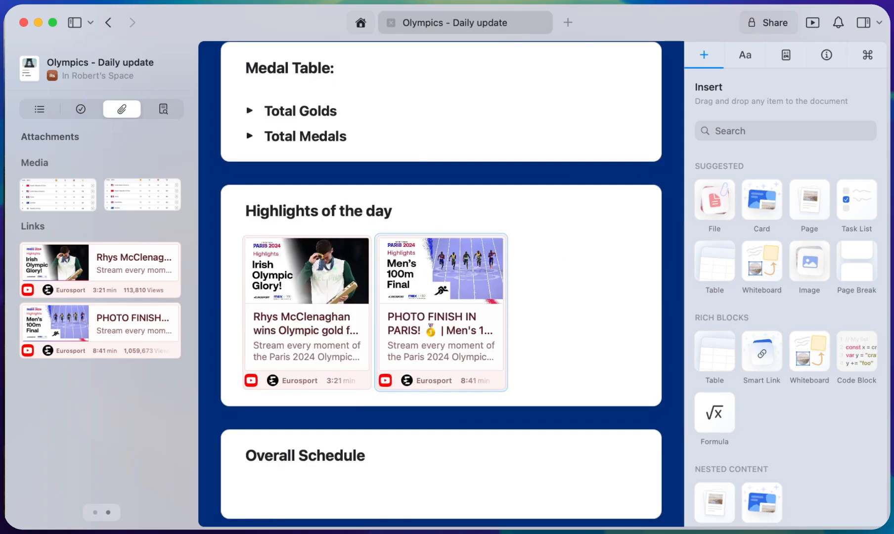
Paste the copied Men's 800m Freestyle video link as the third highlight and display it as a Card.
{"action": "key", "text": "super+v"}
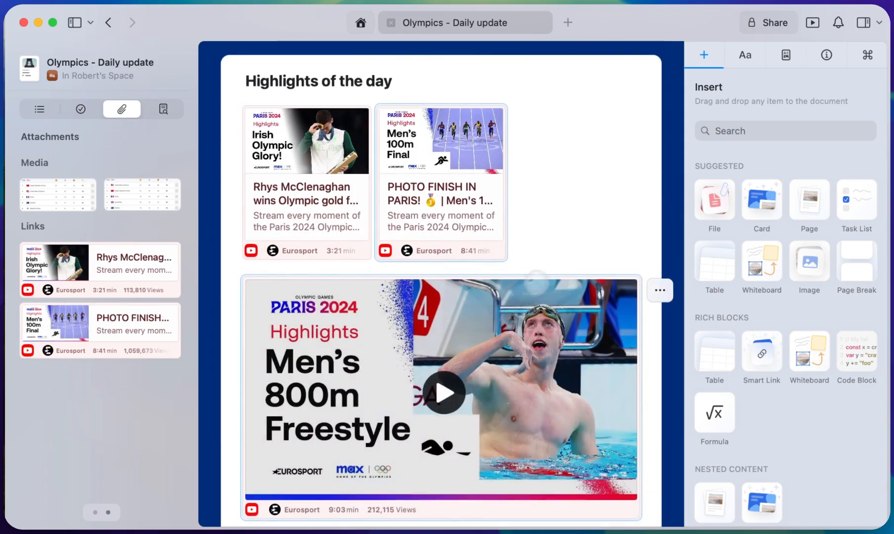
{"action": "left_click", "coordinate": [660, 290]}
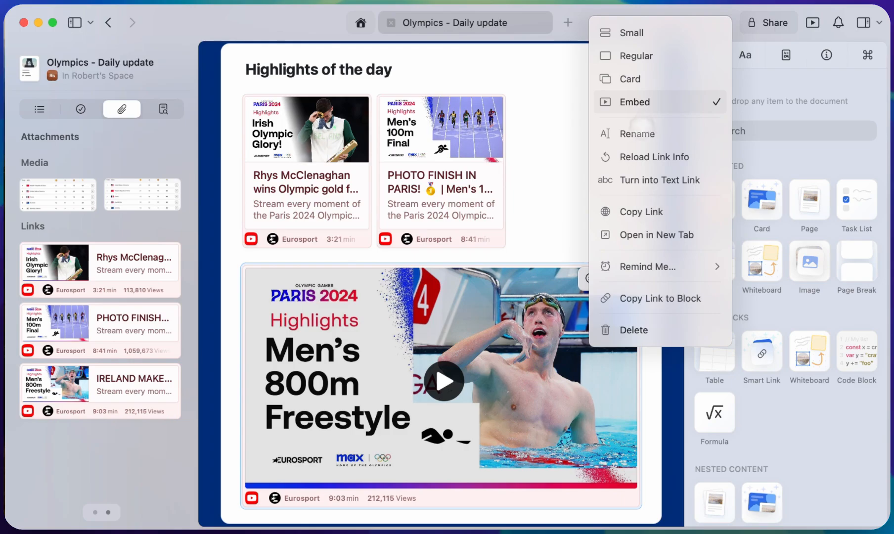
{"action": "left_click", "coordinate": [638, 79]}
Rename the Men's 800m Freestyle video card, replacing "MAKE HISTORY!" in its title with "WINS GOLD".
{"action": "scroll", "coordinate": [613, 126], "scroll_direction": "up", "scroll_amount": 3}
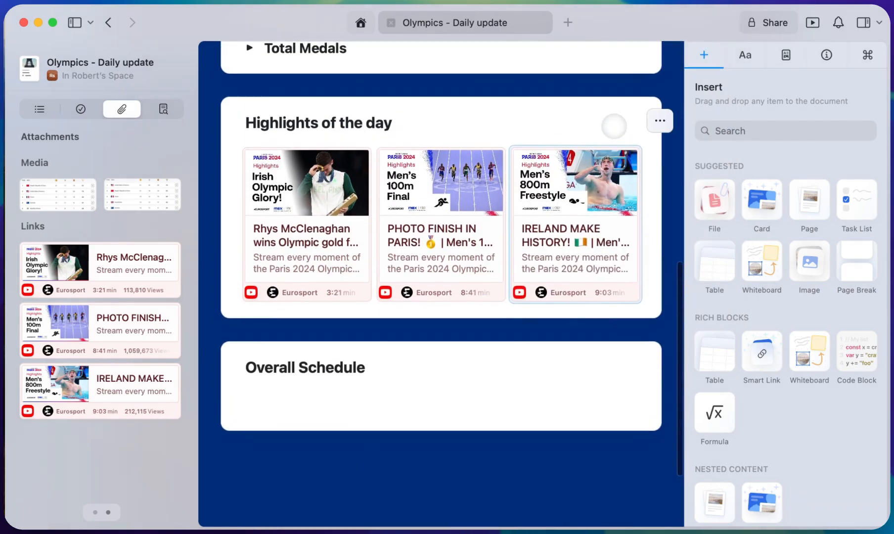
{"action": "scroll", "coordinate": [614, 127], "scroll_direction": "up", "scroll_amount": 1}
{"action": "mouse_move", "coordinate": [627, 168]}
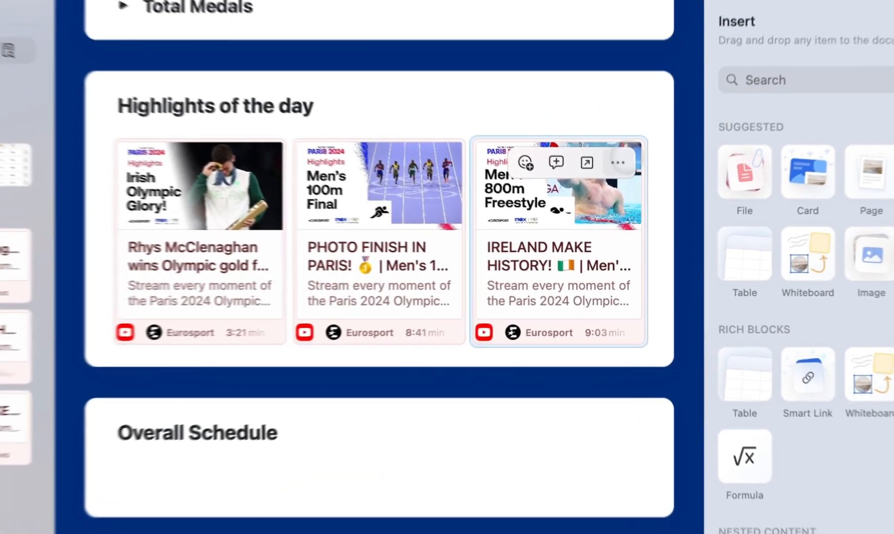
{"action": "left_click", "coordinate": [620, 193]}
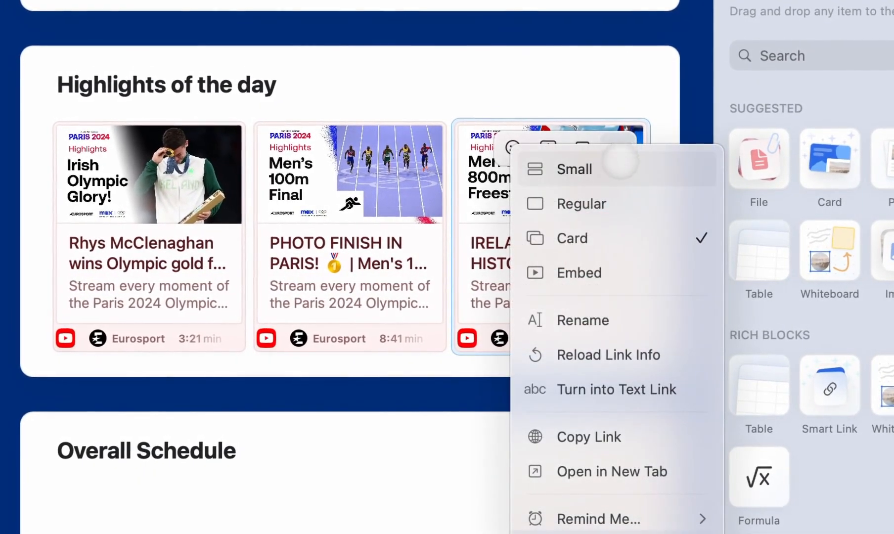
{"action": "left_click", "coordinate": [581, 320]}
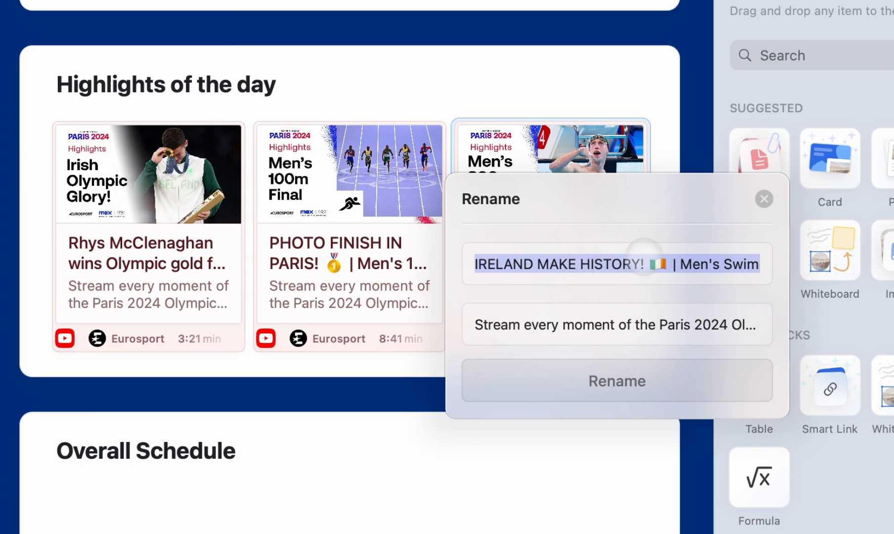
{"action": "left_click", "coordinate": [648, 264]}
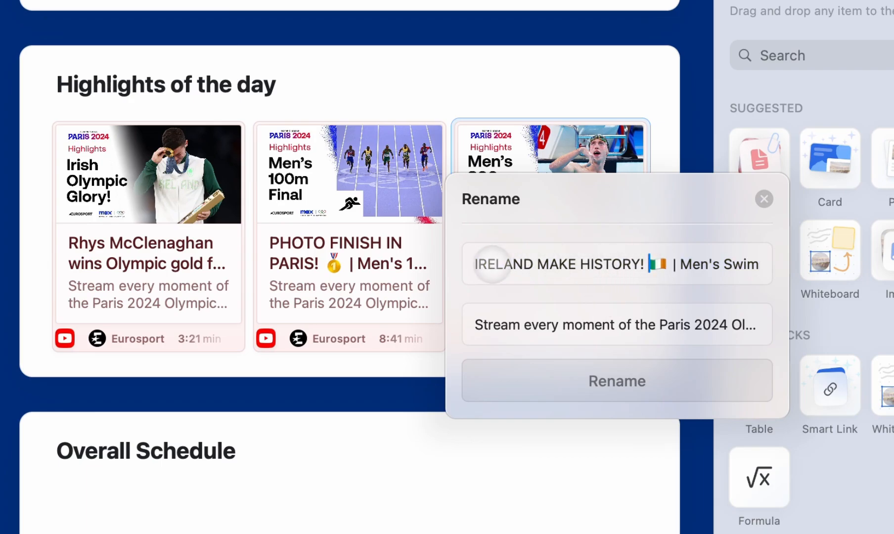
{"action": "left_click_drag", "start_coordinate": [538, 264], "coordinate": [644, 267]}
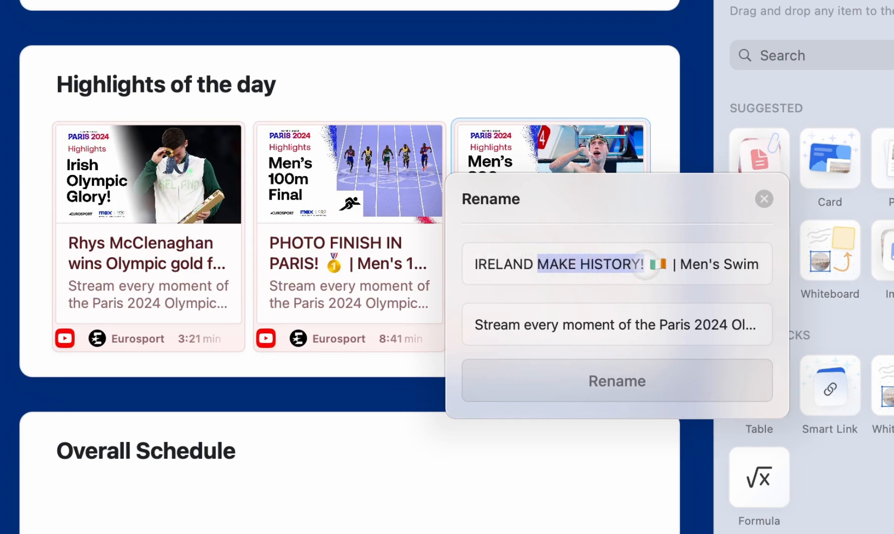
{"action": "type", "text": "WIN"}
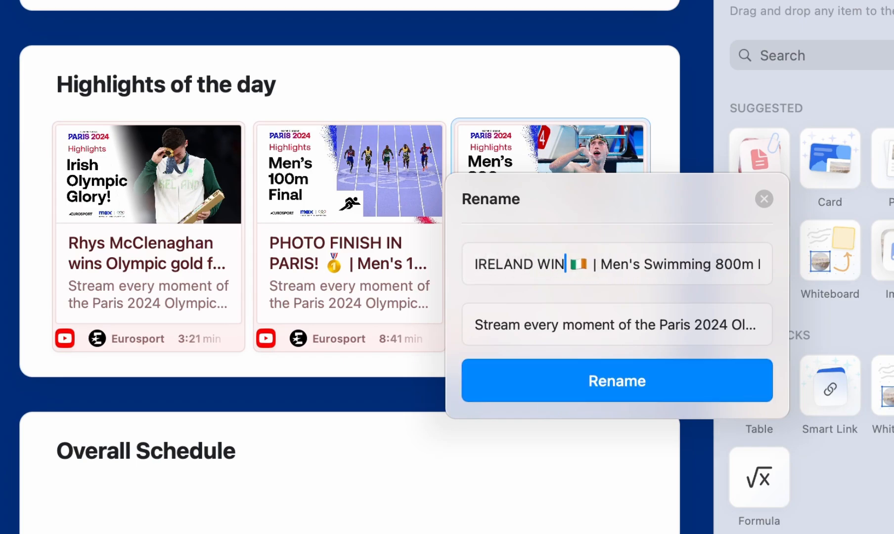
{"action": "type", "text": "S GOLD"}
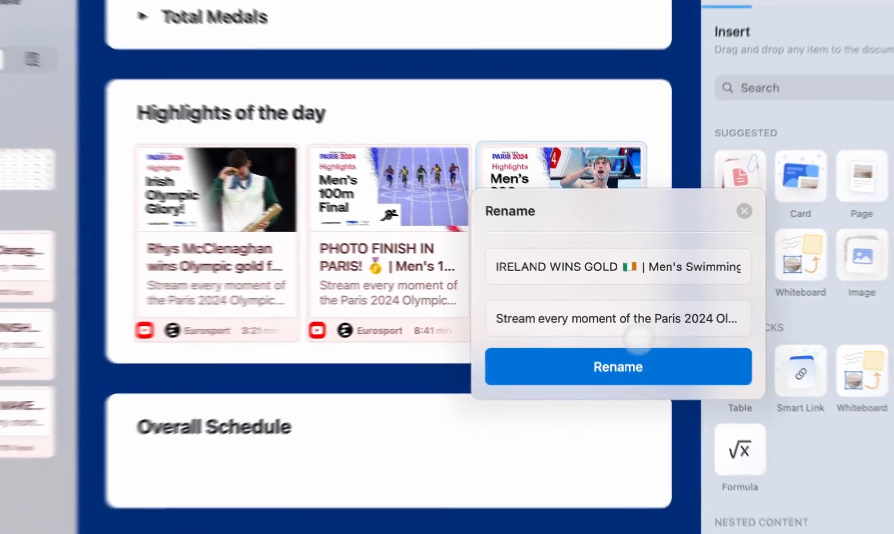
{"action": "left_click", "coordinate": [621, 379]}
Insert the Paris 2024 Olympic Sports competition schedule PDF from the Olympic folder under the Overall Schedule heading.
{"action": "left_click", "coordinate": [442, 416]}
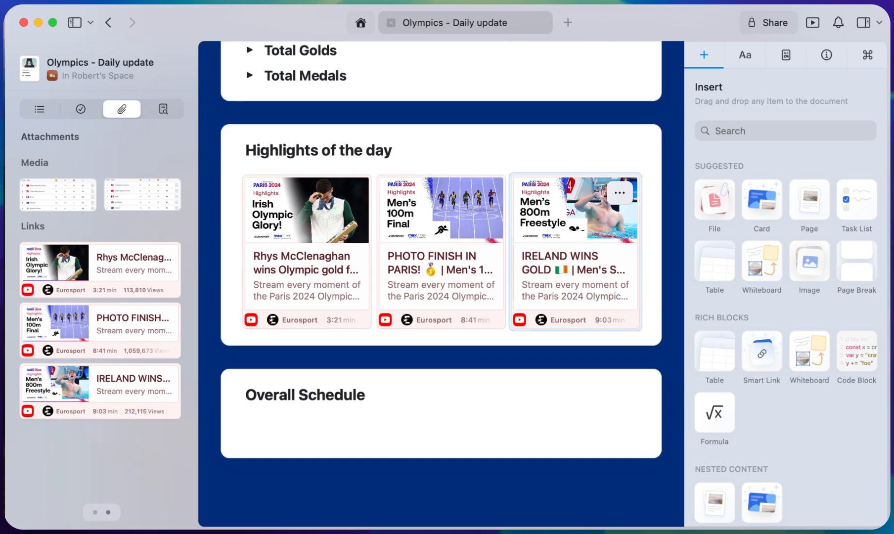
{"action": "left_click", "coordinate": [409, 318]}
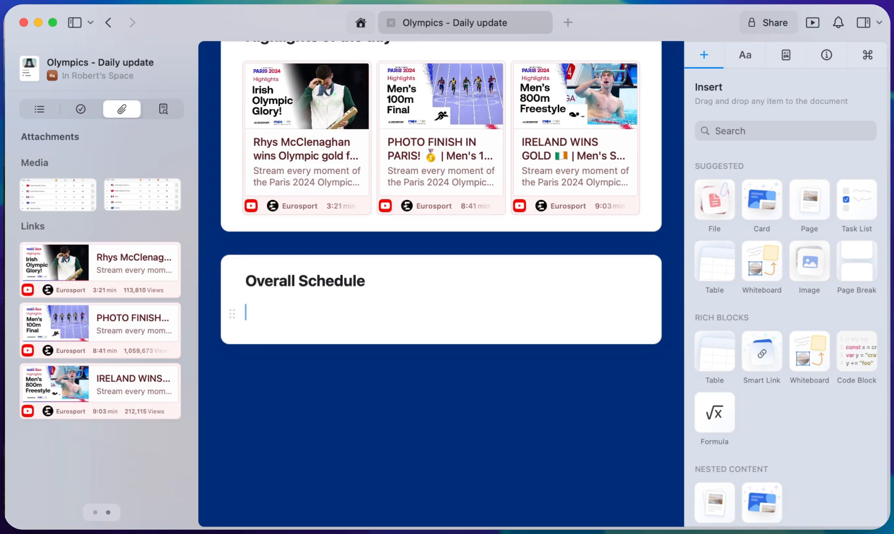
{"action": "type", "text": "ins"}
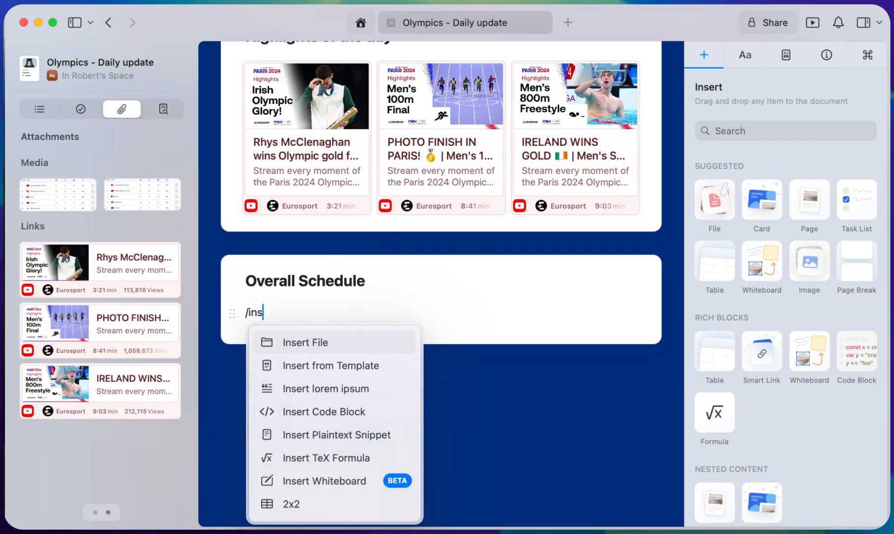
{"action": "key", "text": "Return"}
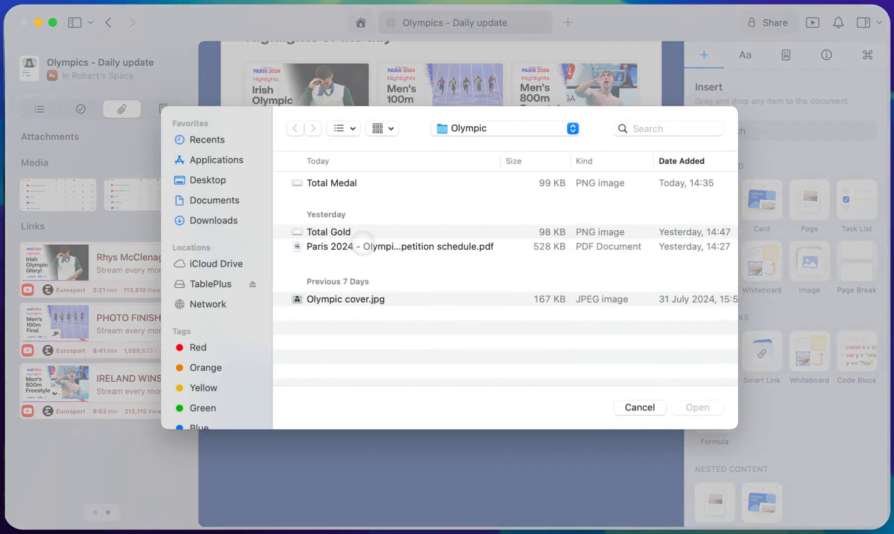
{"action": "double_click", "coordinate": [372, 247]}
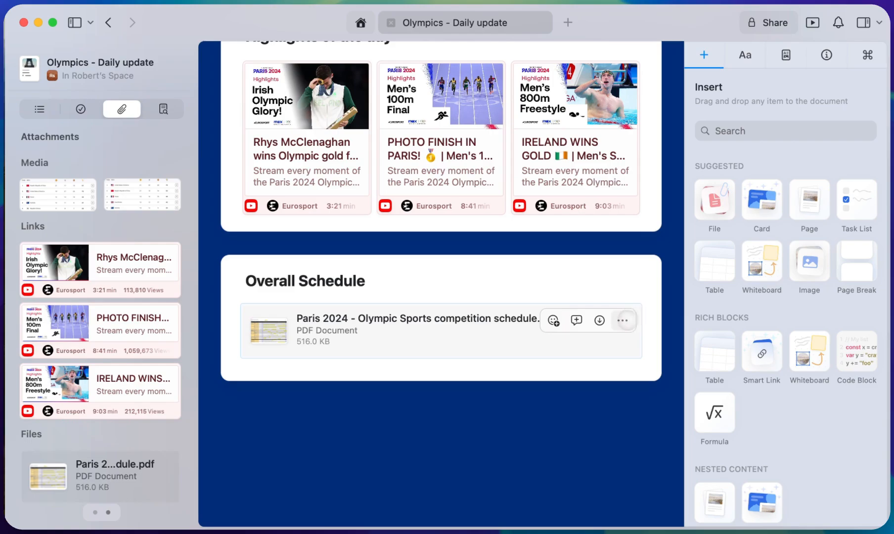
Try the Card display style on the competition schedule PDF and return it to Regular.
{"action": "left_click", "coordinate": [622, 321]}
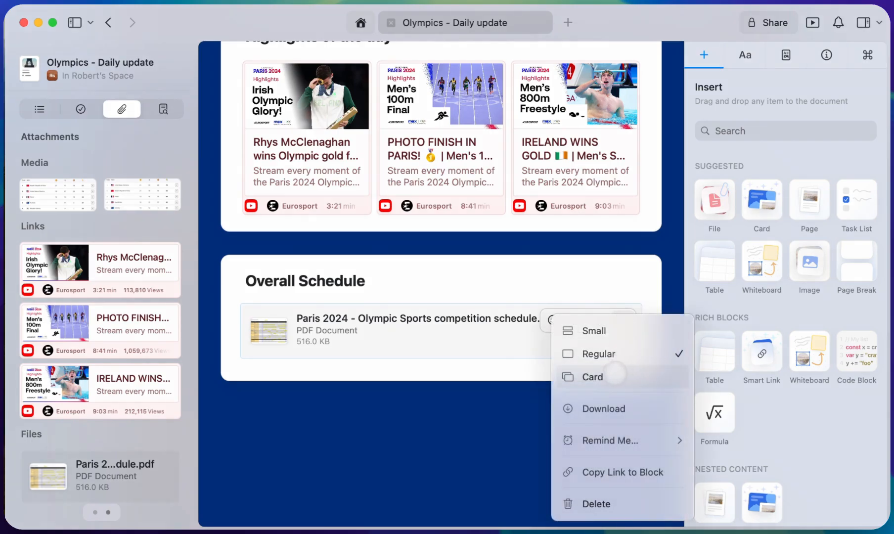
{"action": "left_click", "coordinate": [616, 374]}
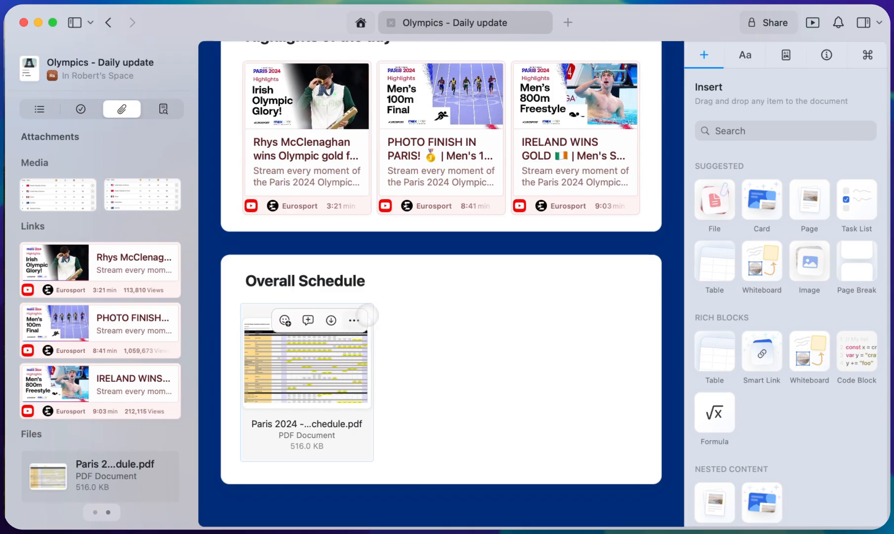
{"action": "left_click", "coordinate": [353, 321]}
{"action": "left_click", "coordinate": [329, 352]}
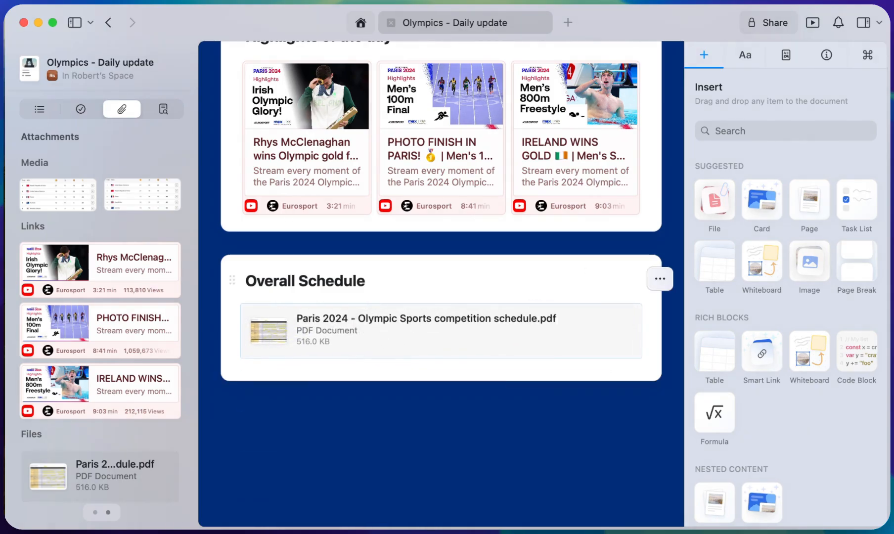
{"action": "scroll", "coordinate": [499, 262], "scroll_direction": "up", "scroll_amount": 10}
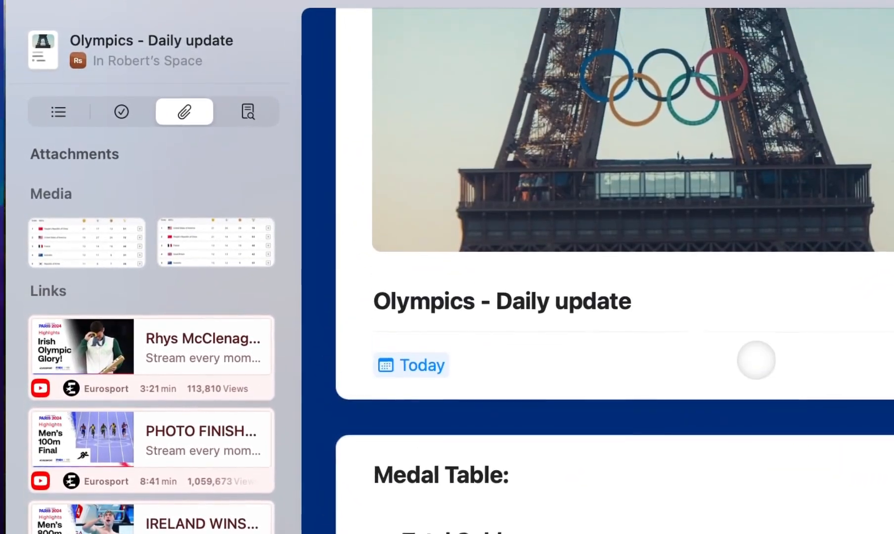